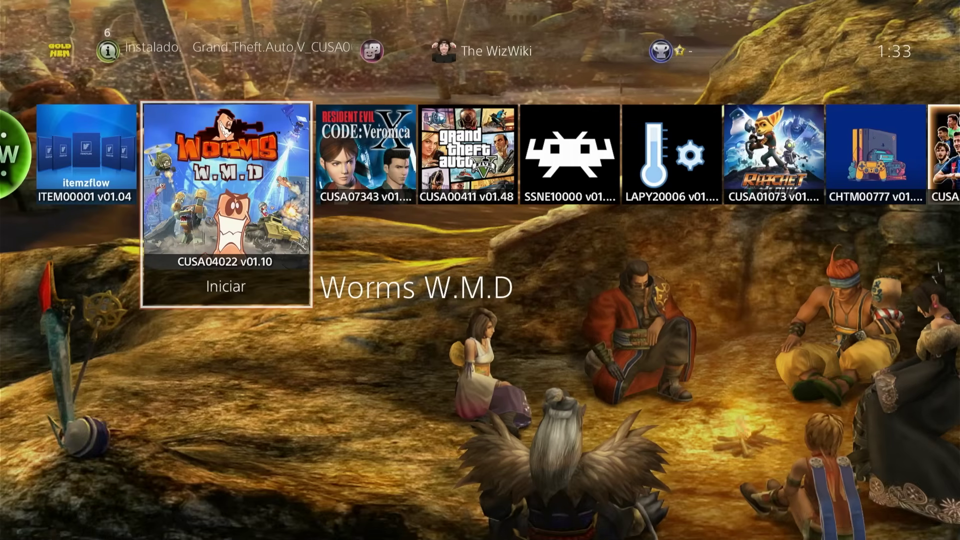
# Examine the title IDs and version labels of Resident Evil Code: Veronica X and Grand Theft Auto V on the console home screen
pyautogui.press('Right')
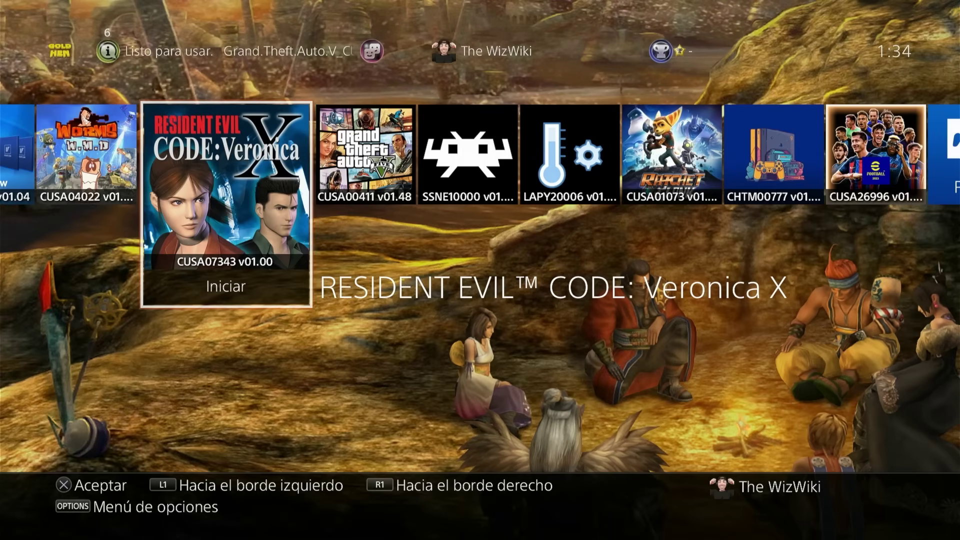
pyautogui.press('Right')
pyautogui.press('Right')
pyautogui.press('Left')
pyautogui.press('Left')
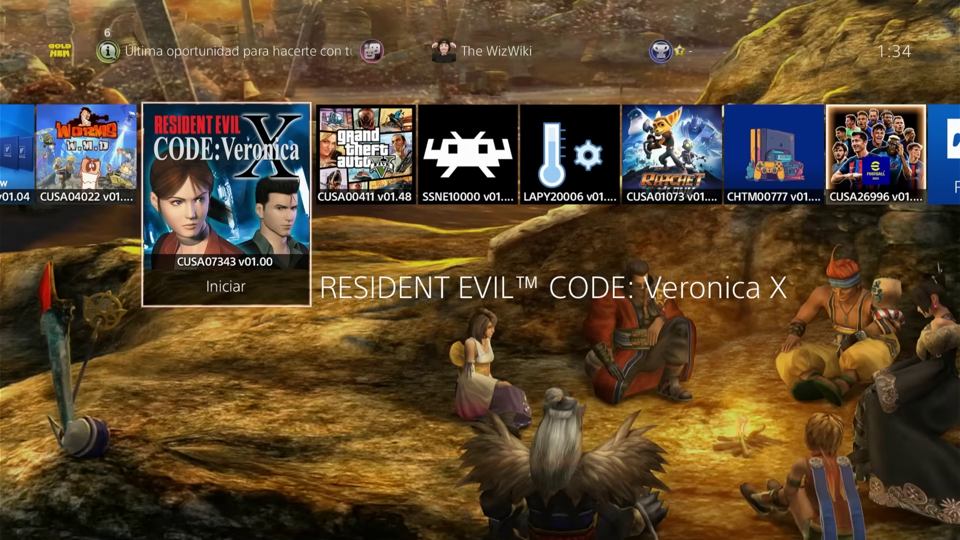
pyautogui.press('Right')
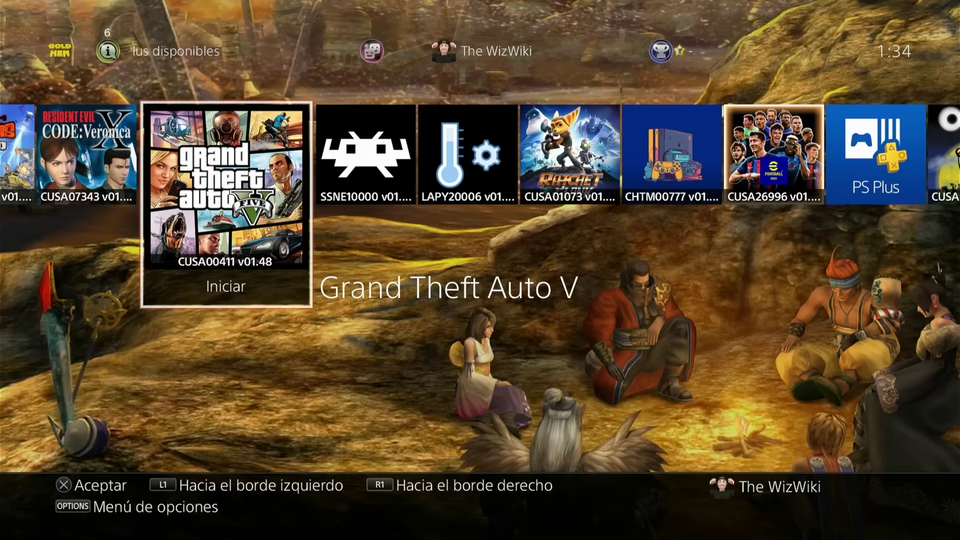
# Look through the remaining installed titles on the console home screen, then go back past Itemzflow Game Manager
pyautogui.press('Right')
pyautogui.press('Right')
pyautogui.press('Right')
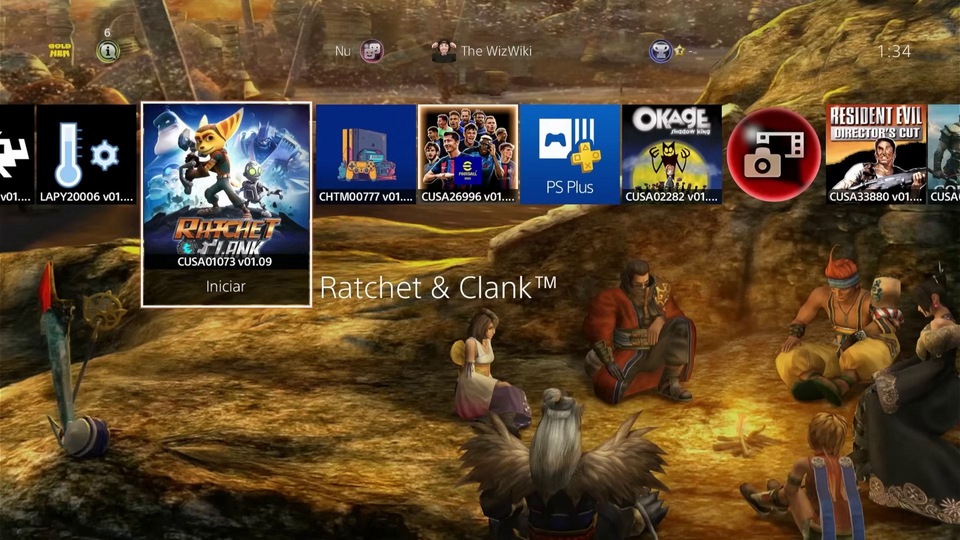
pyautogui.press('Right')
pyautogui.press('Right')
pyautogui.press('Right')
pyautogui.press('Right')
pyautogui.press('Right')
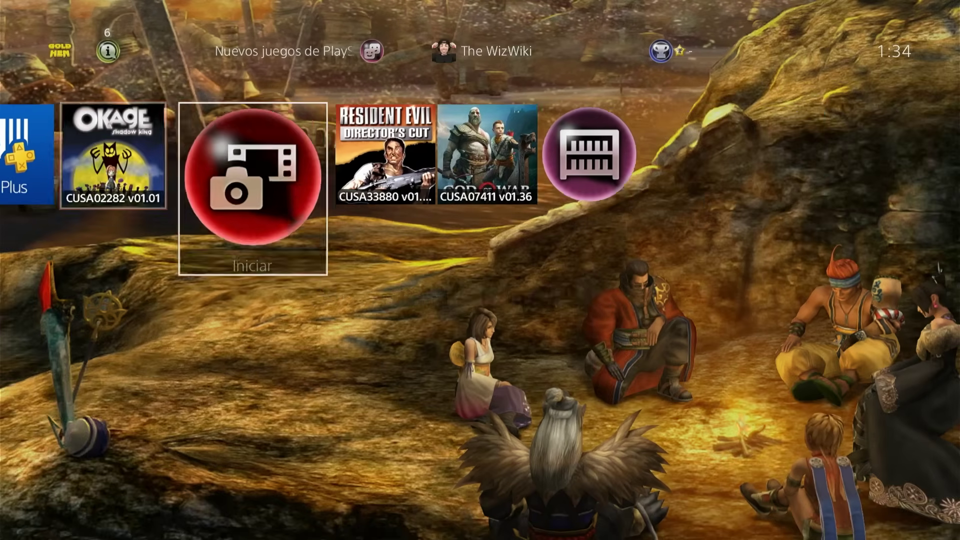
pyautogui.press('Right')
pyautogui.press('Right')
pyautogui.press('Left')
pyautogui.press('Left')
pyautogui.press('Left')
pyautogui.press('Left')
pyautogui.press('Left')
pyautogui.press('Left')
pyautogui.press('Left')
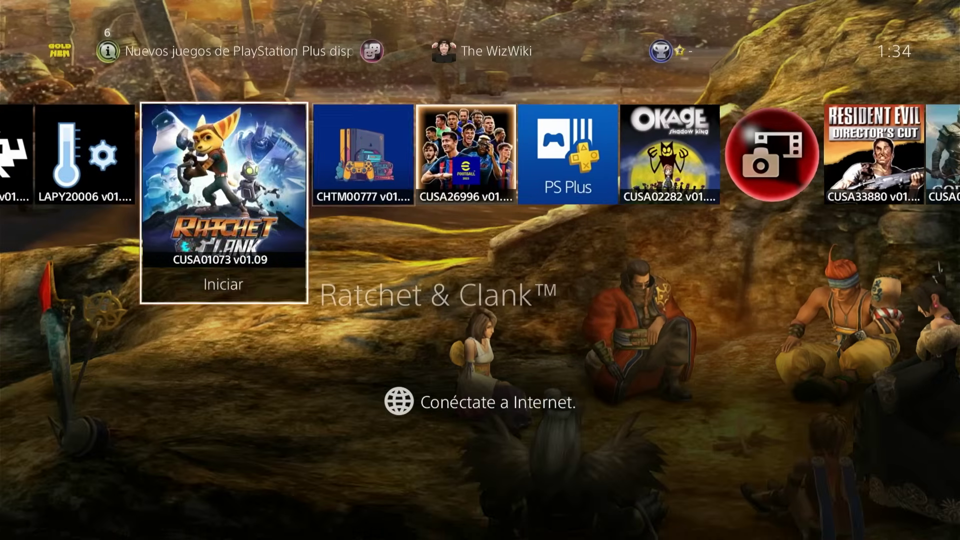
pyautogui.press('Left')
pyautogui.press('Left')
pyautogui.press('Left')
pyautogui.press('Left')
pyautogui.press('Left')
pyautogui.press('Left')
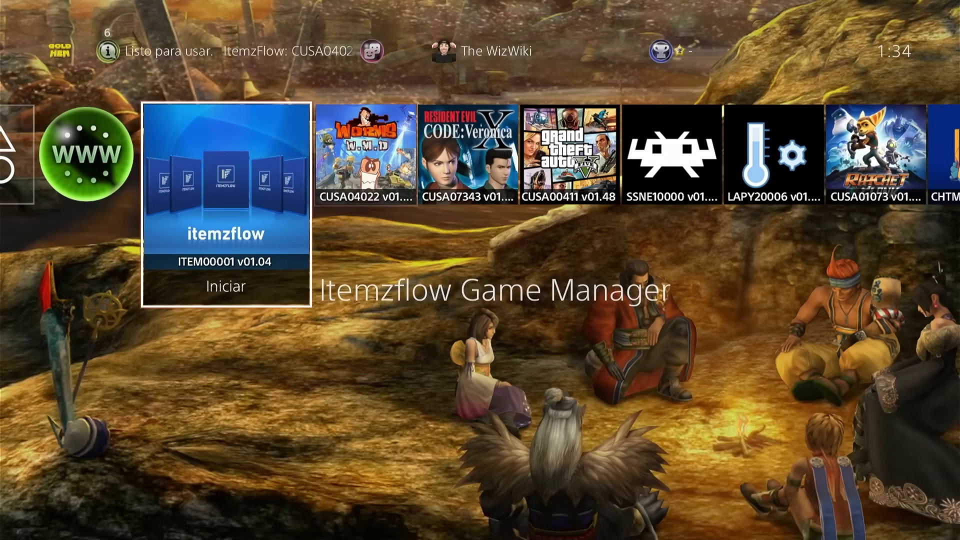
pyautogui.press('Left')
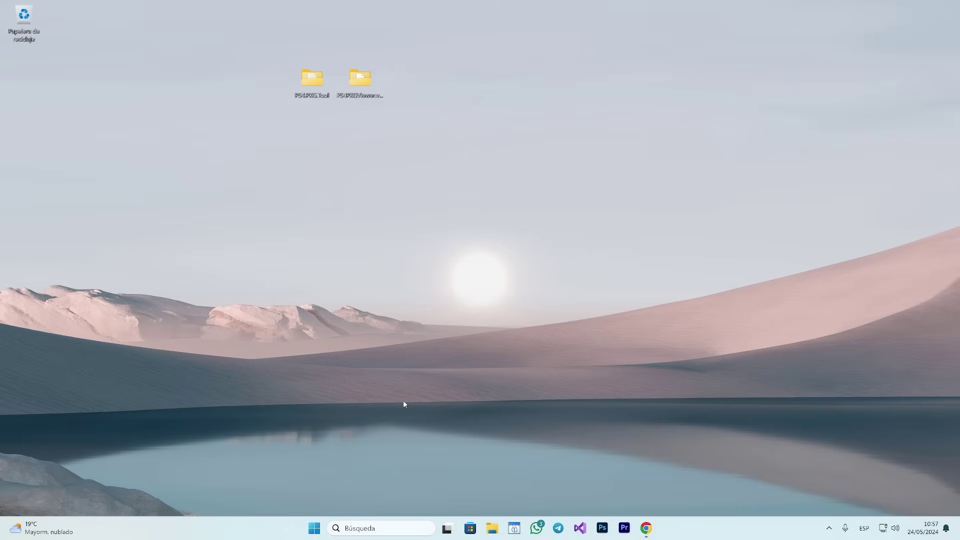
# Switch to Chrome and review the README features and requirements of the PS4-PKG-Tool repository on GitHub
pyautogui.moveTo(256, 45); pyautogui.dragTo(435, 126)
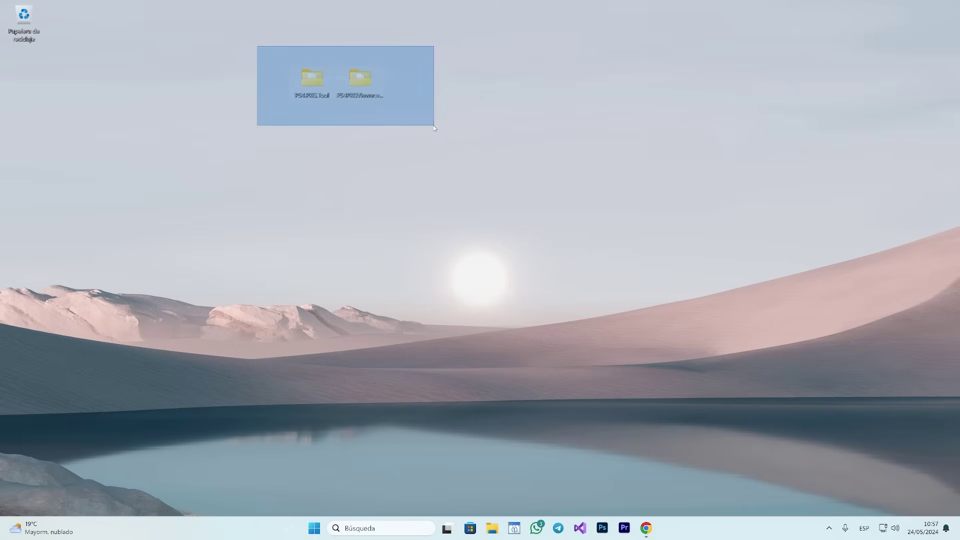
pyautogui.click(648, 525)
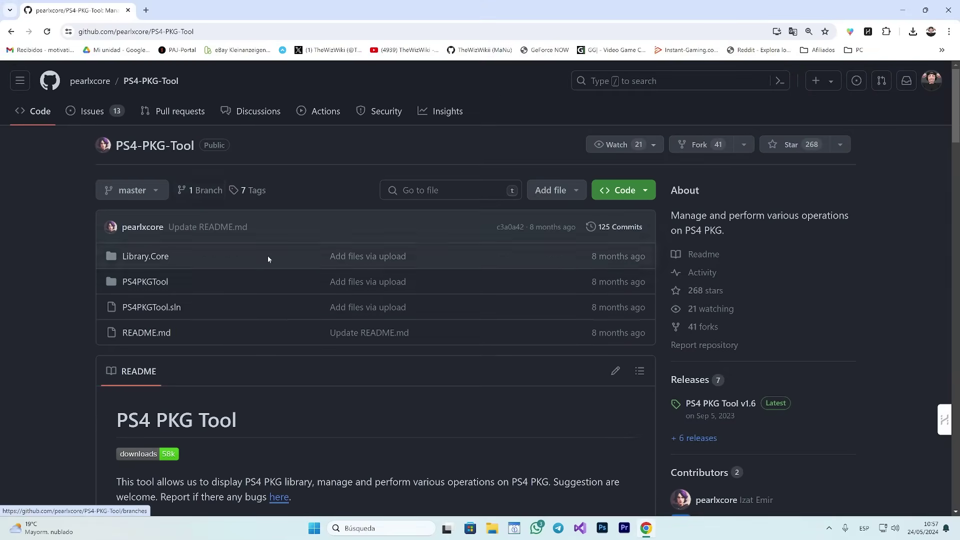
pyautogui.scroll(-9, 268, 256)
pyautogui.scroll(-9, 184, 201)
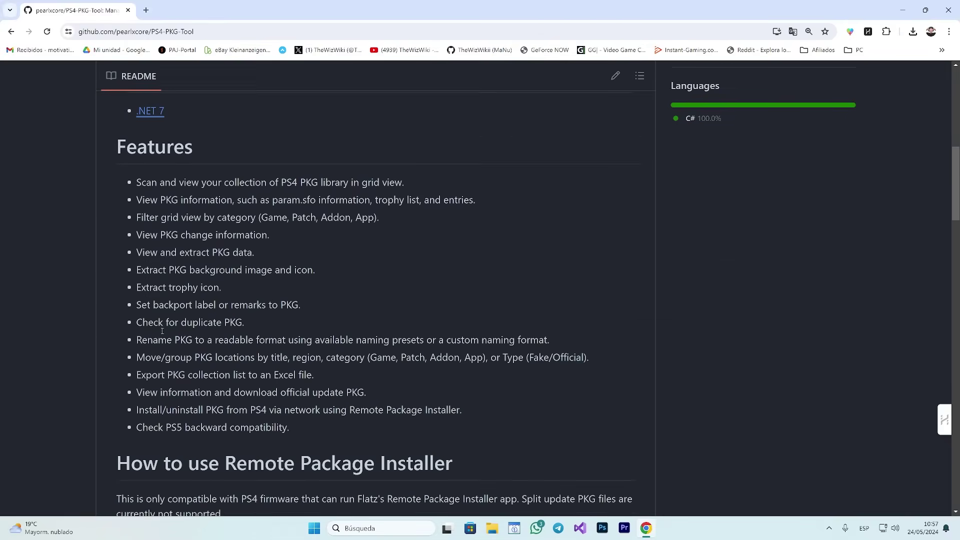
pyautogui.scroll(6, 288, 299)
pyautogui.scroll(12, 288, 299)
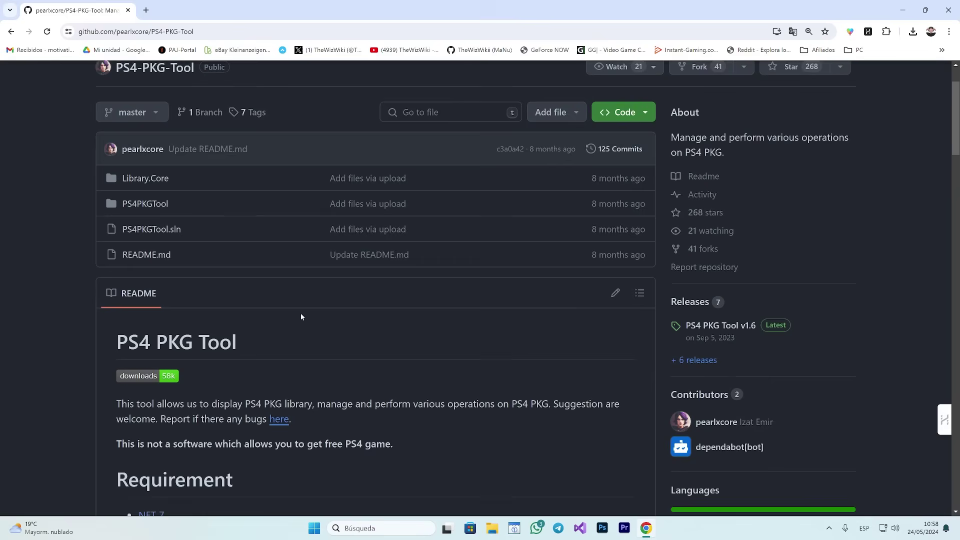
pyautogui.scroll(-2, 650, 282)
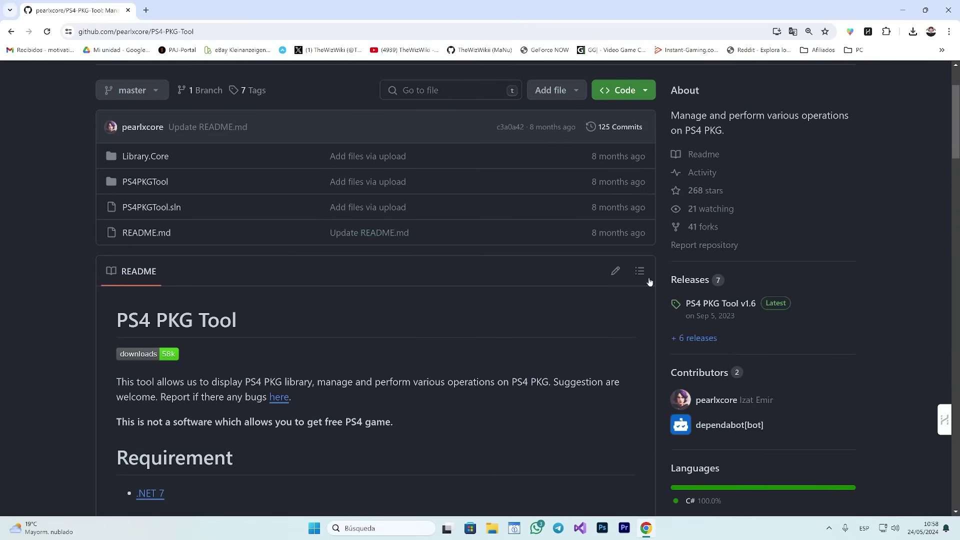
# Open the repository's releases and locate the PS4.PKG.Tool.zip asset of PS4 PKG Tool v1.6, then minimize the browser
pyautogui.click(691, 281)
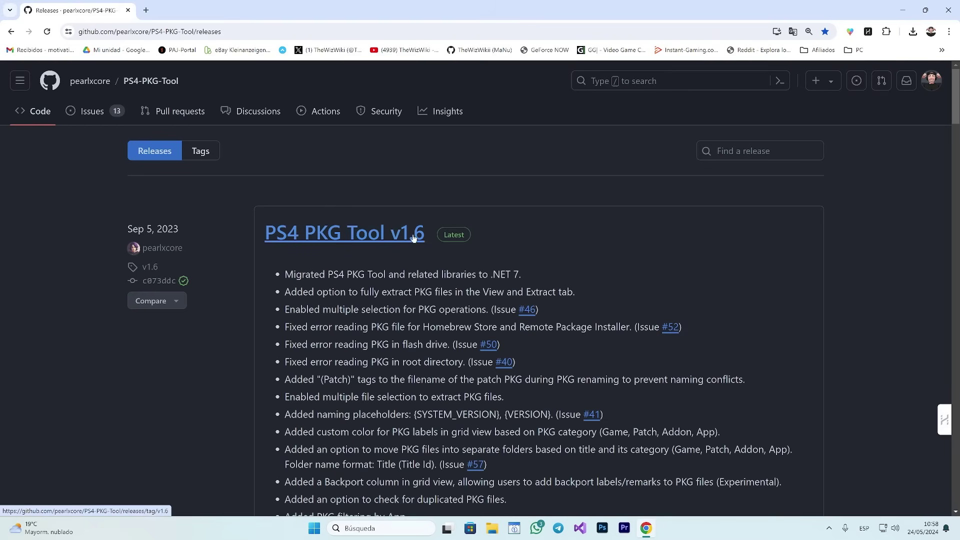
pyautogui.scroll(-10, 413, 245)
pyautogui.scroll(-3, 413, 254)
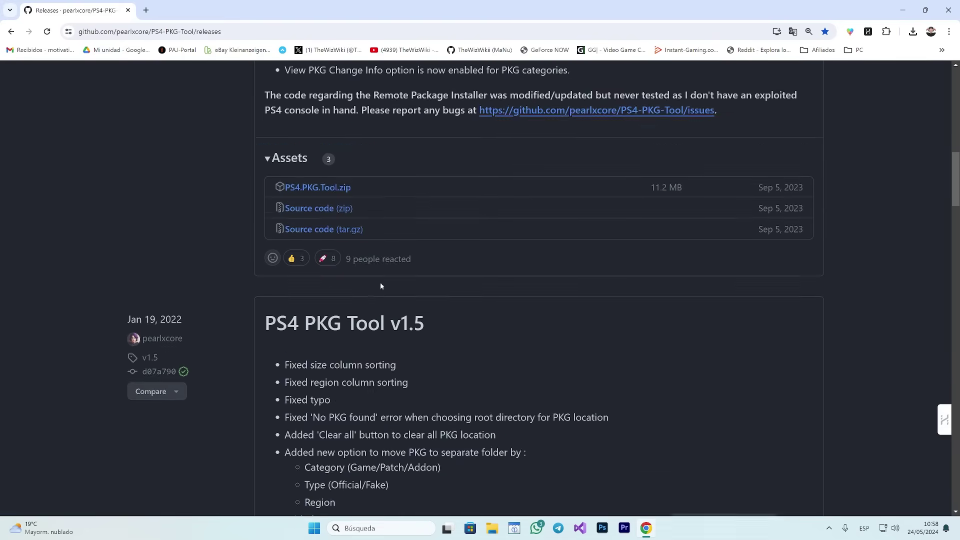
pyautogui.scroll(1, 380, 282)
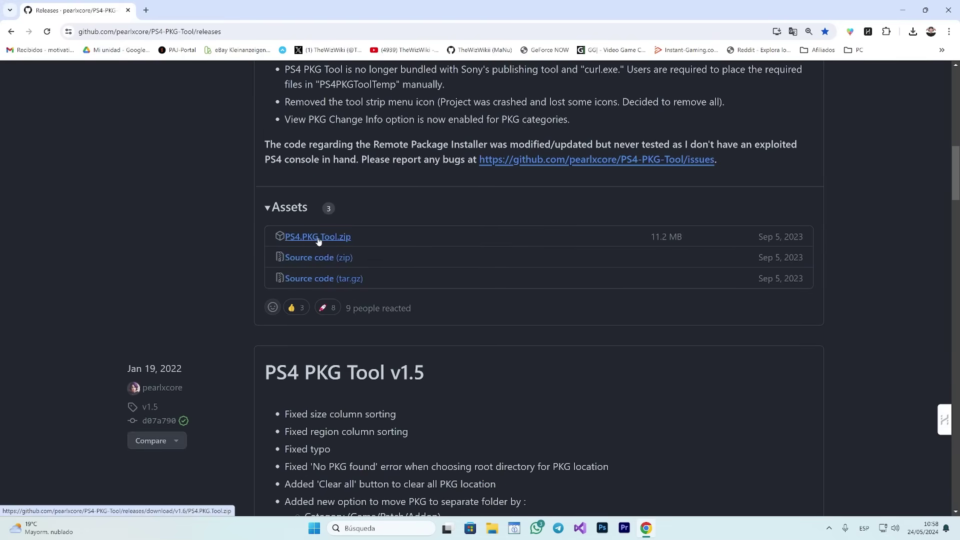
pyautogui.click(904, 10)
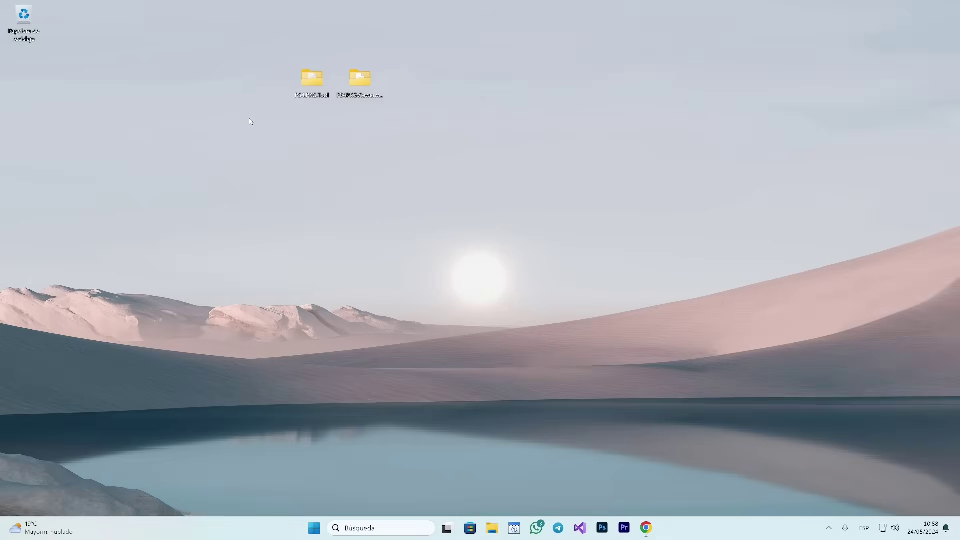
# Place the PS4PKGViewer folder below the PS4.PKG.Tool folder on the desktop and launch PS4 Package Viewer from it
pyautogui.moveTo(281, 52); pyautogui.dragTo(287, 73)
pyautogui.moveTo(360, 78); pyautogui.dragTo(314, 148)
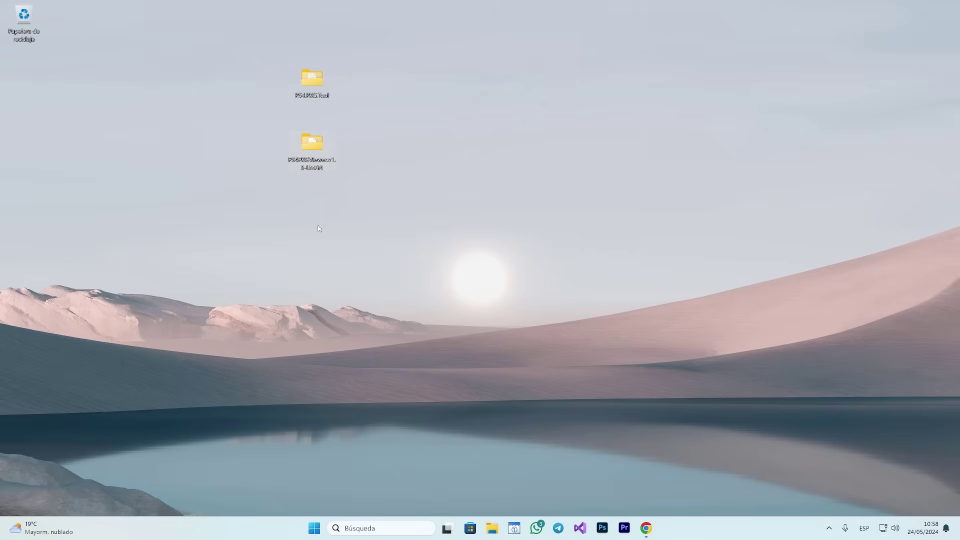
pyautogui.doubleClick(311, 150)
pyautogui.doubleClick(372, 270)
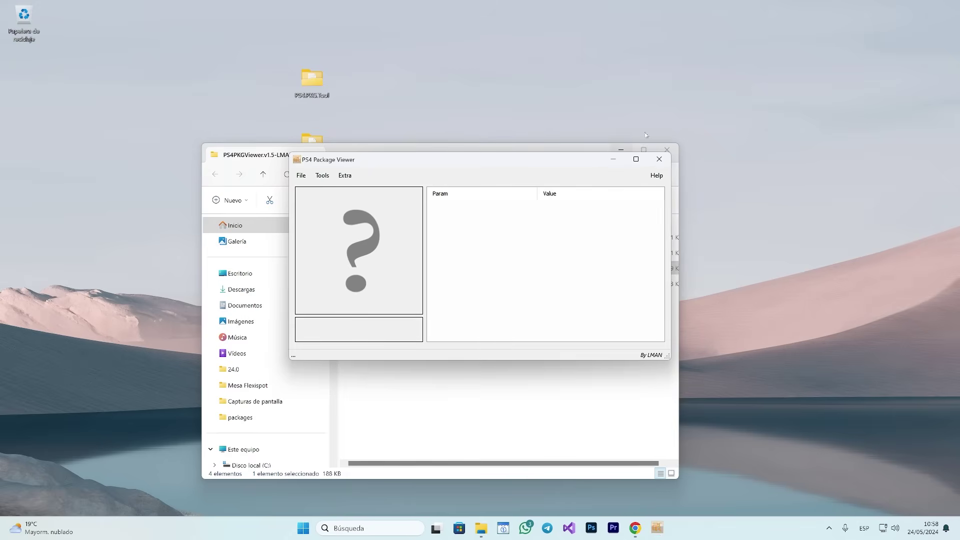
pyautogui.click(667, 150)
pyautogui.moveTo(397, 166); pyautogui.dragTo(380, 219)
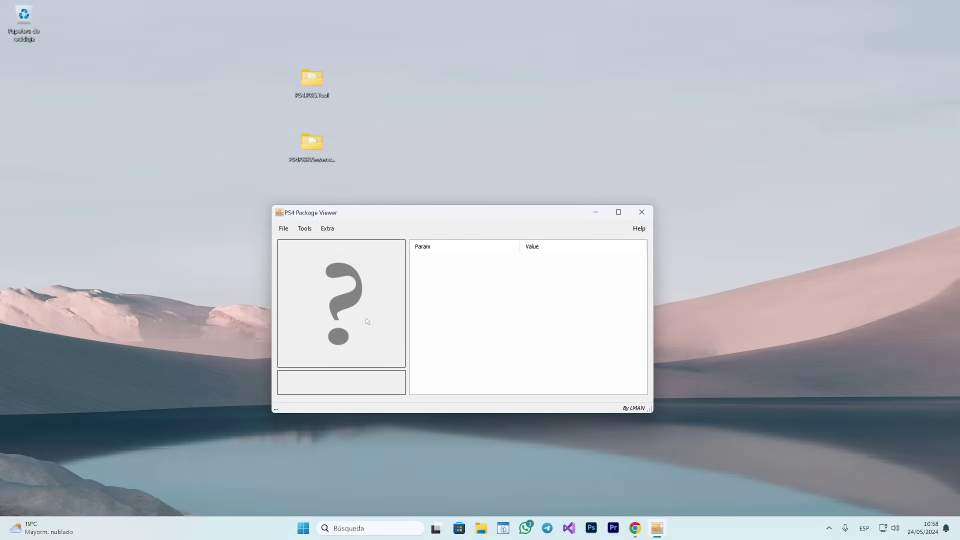
# Load Grand.Theft.Auto.V_CUSA00411_v1.00.pkg from the Descargas folder into PS4 Package Viewer and close the folder window
pyautogui.click(484, 526)
pyautogui.moveTo(407, 149); pyautogui.dragTo(630, 155)
pyautogui.doubleClick(790, 249)
pyautogui.click(667, 270)
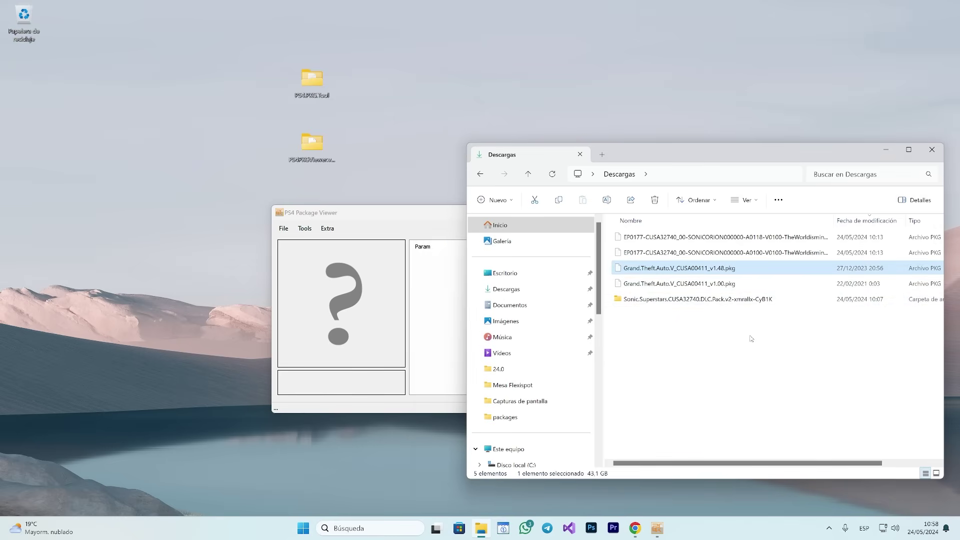
pyautogui.click(689, 285)
pyautogui.click(677, 269)
pyautogui.moveTo(657, 285); pyautogui.dragTo(313, 328)
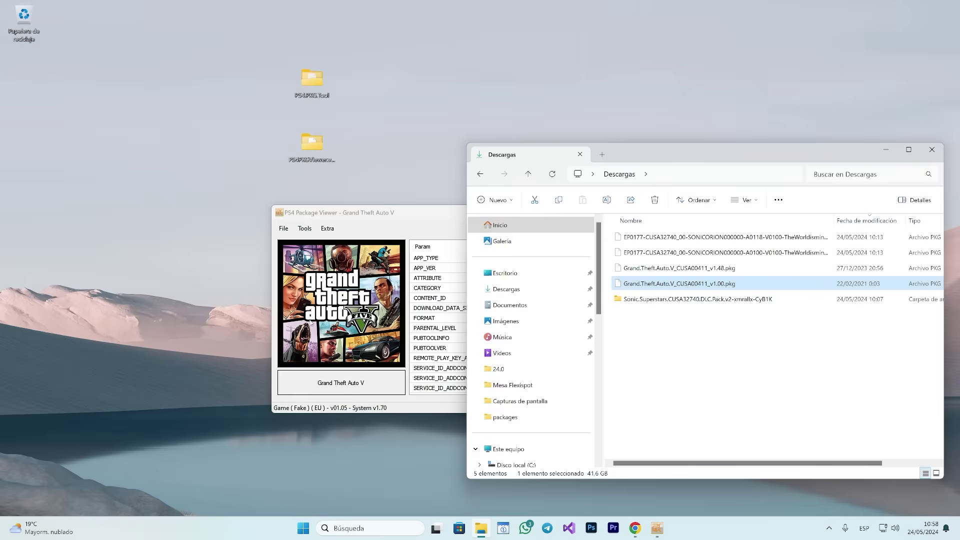
pyautogui.click(352, 208)
pyautogui.click(932, 149)
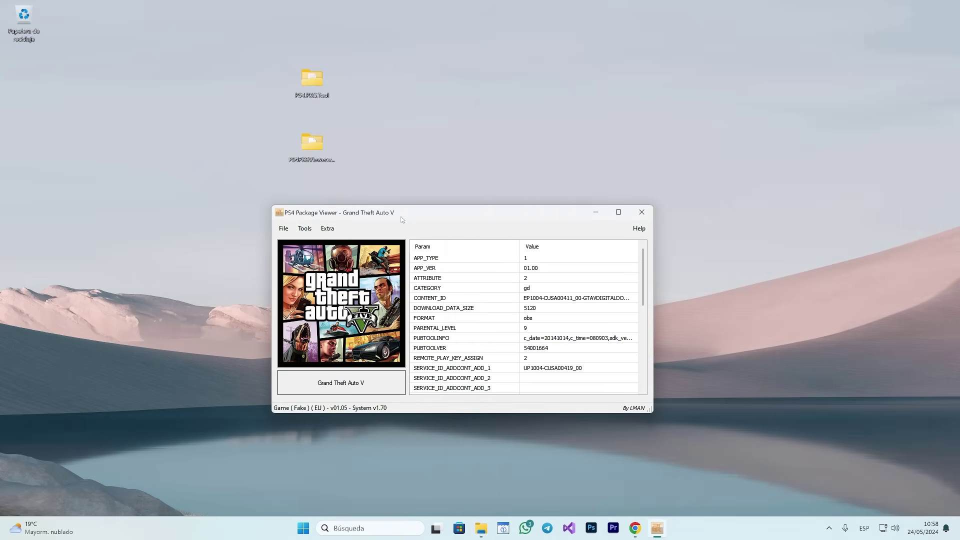
# Examine the base game package's parameters down to its TITLE_ID entry
pyautogui.moveTo(400, 212); pyautogui.dragTo(406, 221)
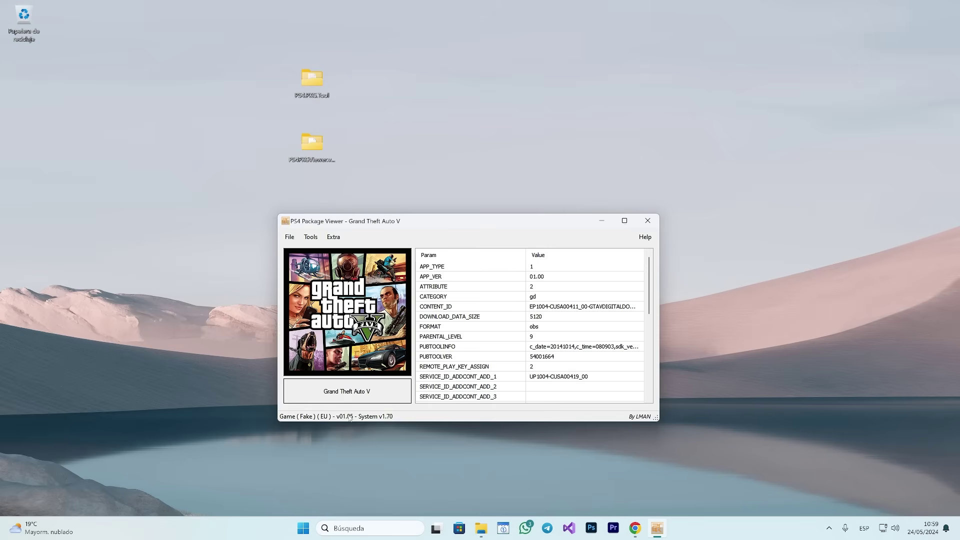
pyautogui.moveTo(649, 283); pyautogui.dragTo(645, 314)
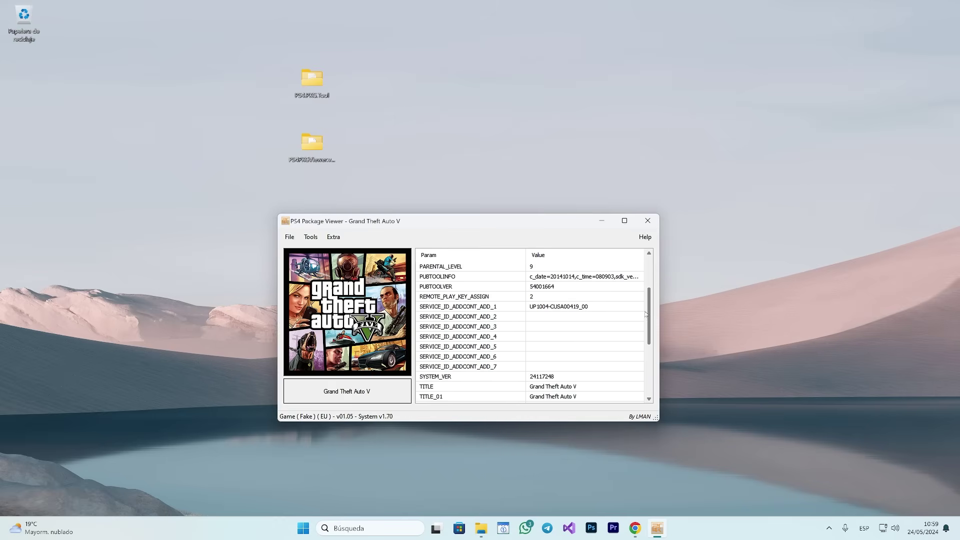
pyautogui.scroll(-5, 645, 314)
pyautogui.click(426, 348)
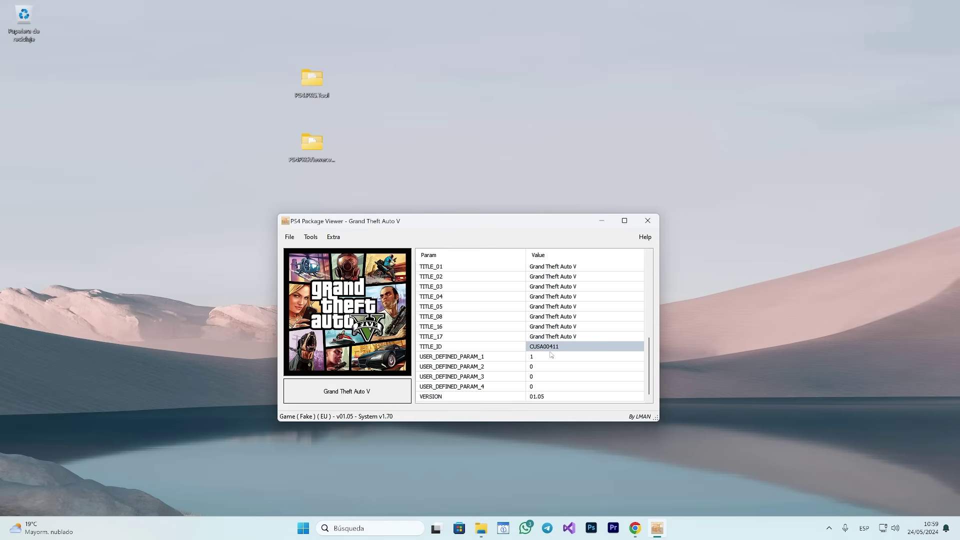
# Clear the loaded package and load Grand.Theft.Auto.V_CUSA00411_v1.48.pkg into PS4 Package Viewer
pyautogui.click(290, 237)
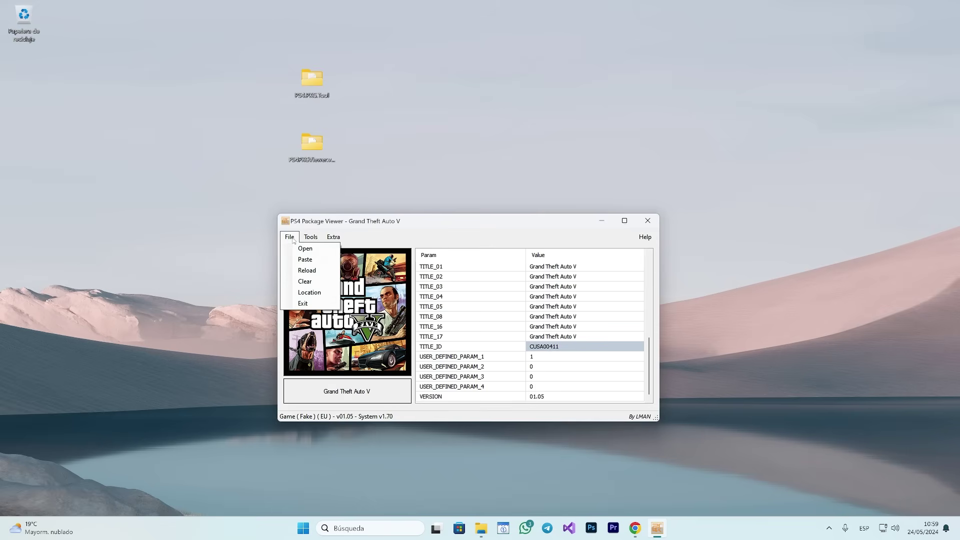
pyautogui.click(299, 283)
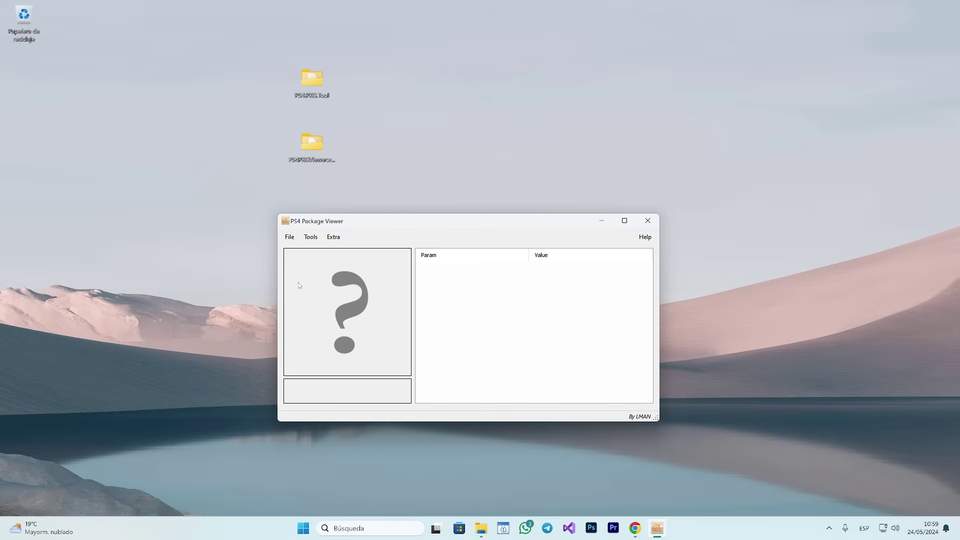
pyautogui.click(481, 528)
pyautogui.click(680, 275)
pyautogui.moveTo(680, 274); pyautogui.dragTo(350, 310)
pyautogui.click(886, 150)
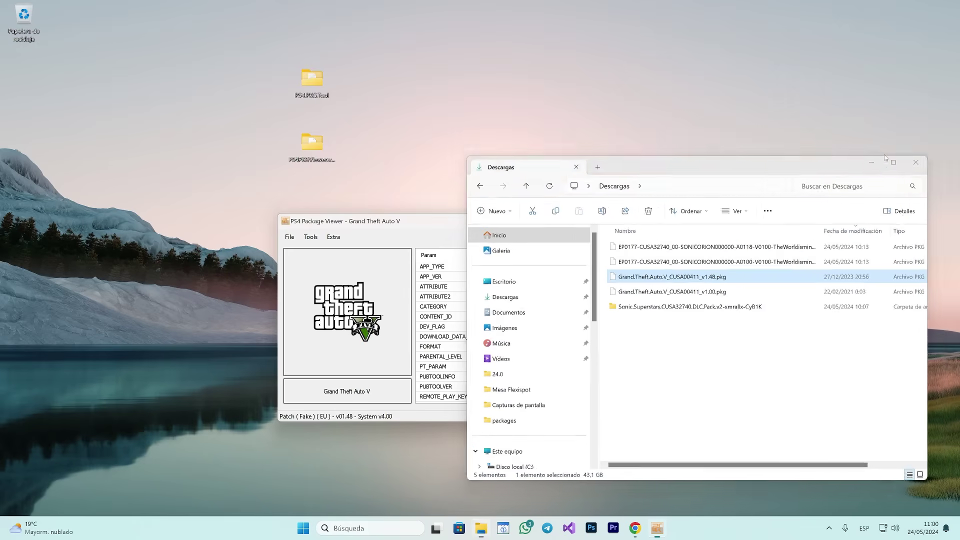
# Examine the update package's parameters, highlight its TITLE_ID value, and close PS4 Package Viewer
pyautogui.moveTo(386, 225); pyautogui.dragTo(373, 221)
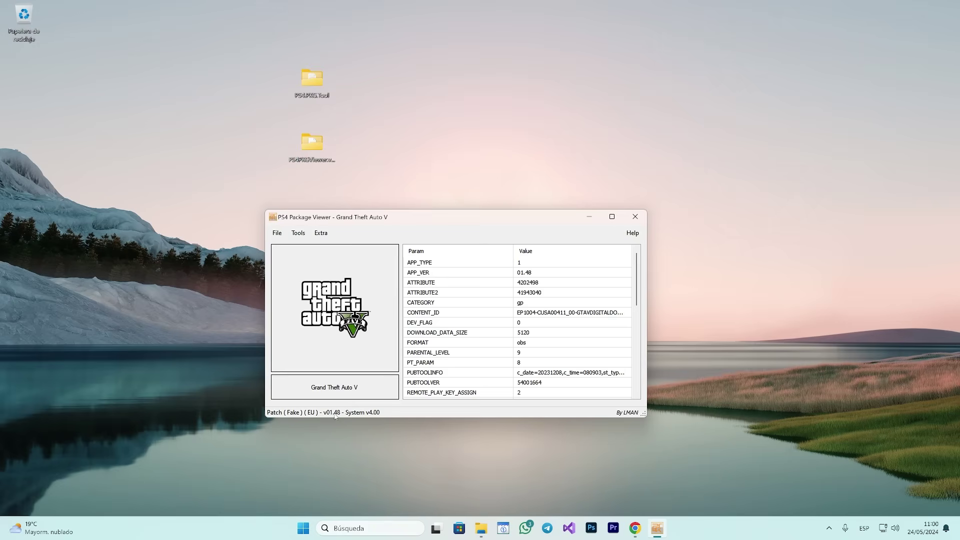
pyautogui.moveTo(635, 272); pyautogui.dragTo(623, 354)
pyautogui.click(620, 343)
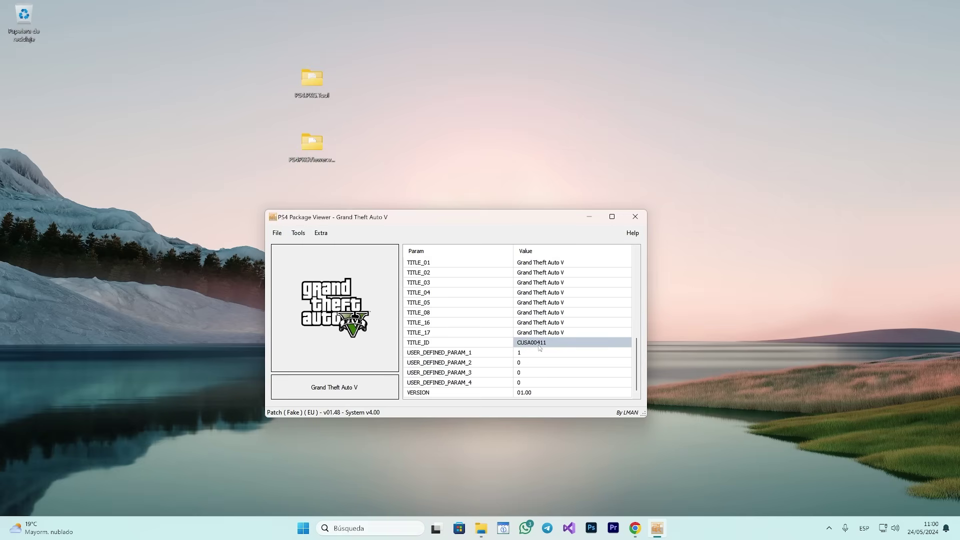
pyautogui.click(539, 344)
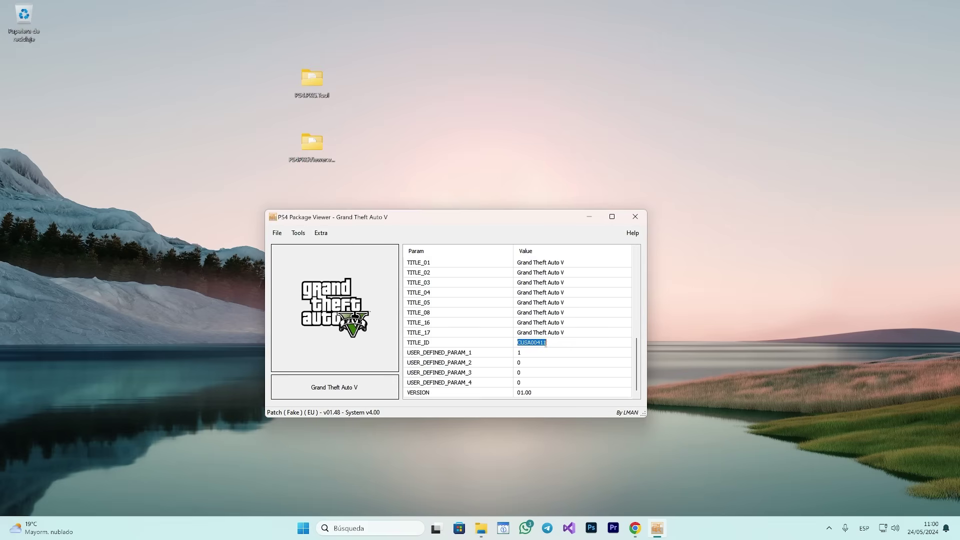
pyautogui.click(545, 343)
pyautogui.hotkey('ctrl', 'a')
pyautogui.click(553, 343)
pyautogui.click(643, 216)
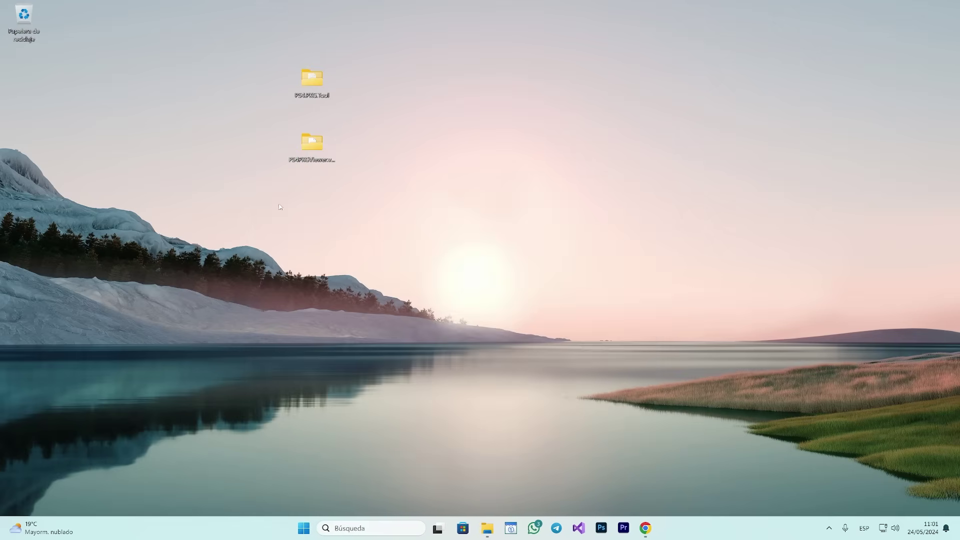
# Open the PS4.PKG.Tool folder on the desktop and launch PS4 PKG Tool.exe
pyautogui.doubleClick(309, 90)
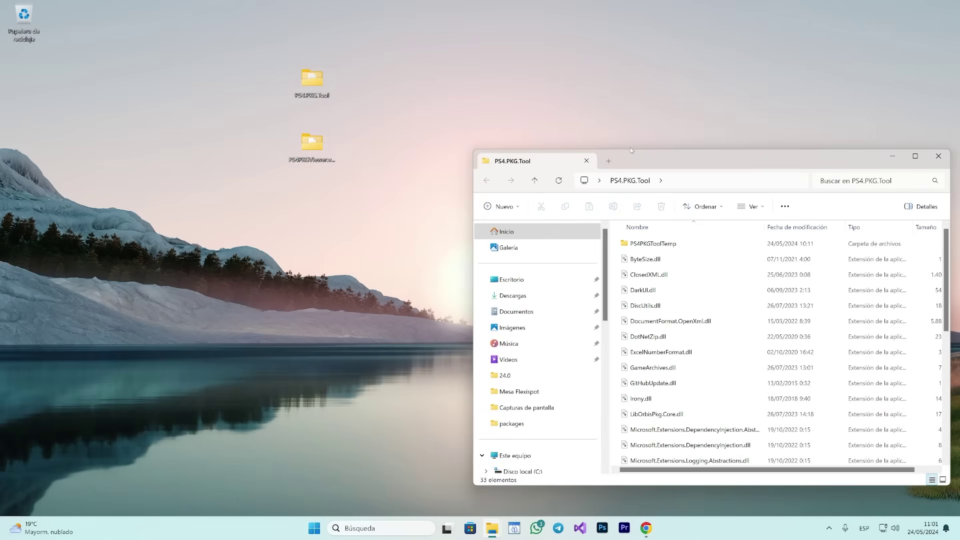
pyautogui.moveTo(625, 159); pyautogui.dragTo(387, 131)
pyautogui.scroll(-6, 452, 344)
pyautogui.doubleClick(440, 276)
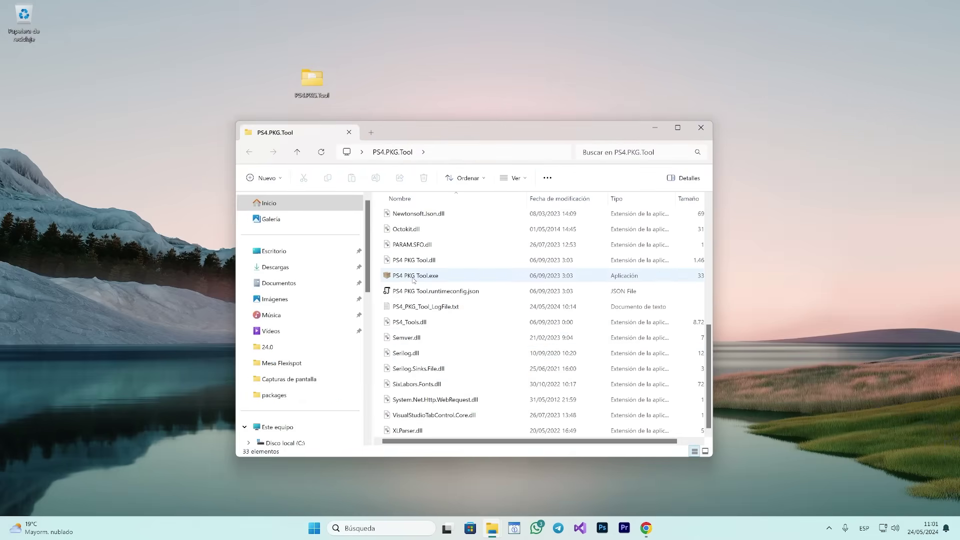
# Close the PS4.PKG.Tool folder window, add the Descargas folder to the PKG directory list, and load its packages
pyautogui.click(699, 128)
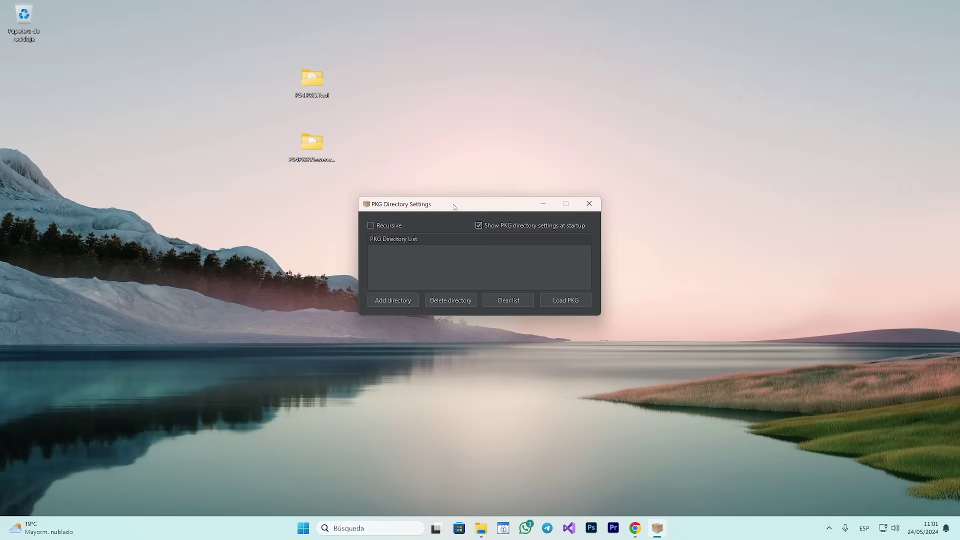
pyautogui.moveTo(454, 204); pyautogui.dragTo(428, 209)
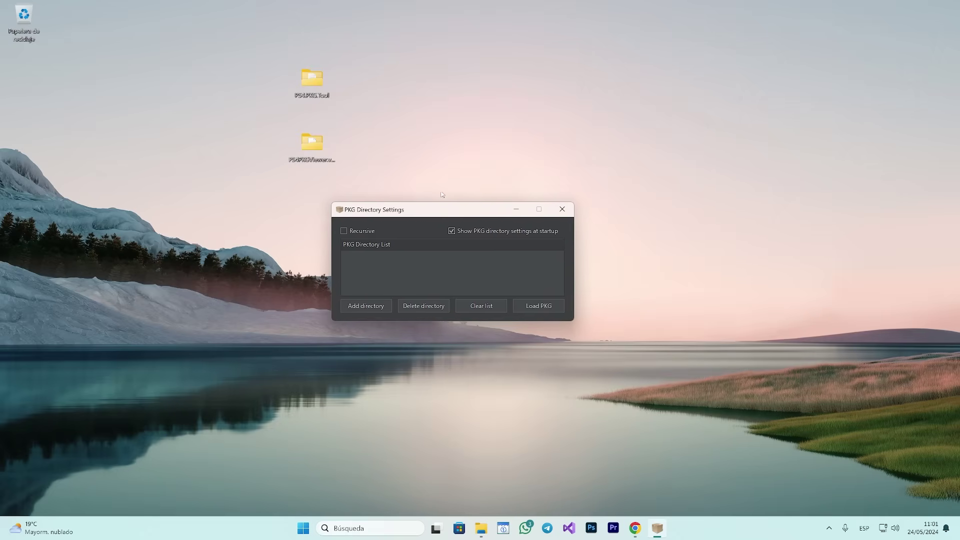
pyautogui.click(355, 307)
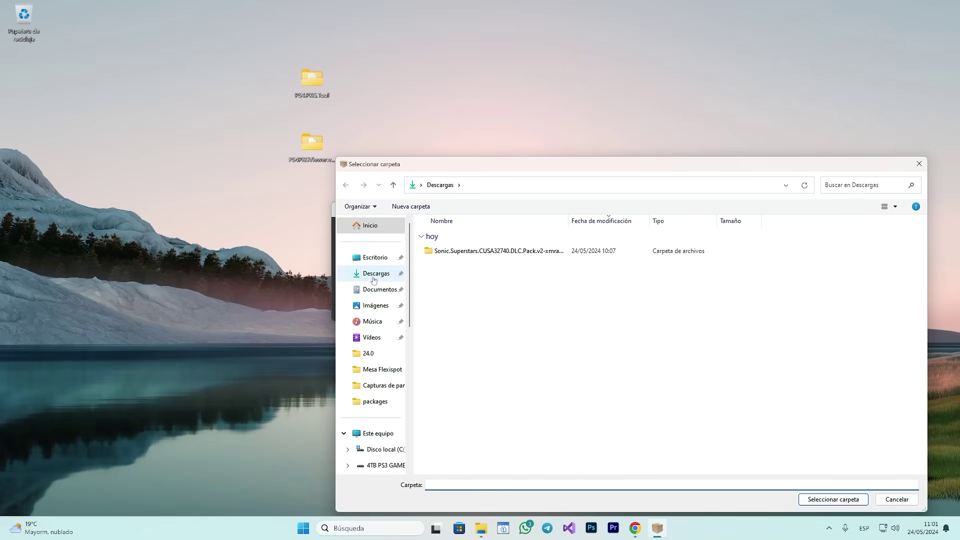
pyautogui.click(851, 498)
pyautogui.click(543, 303)
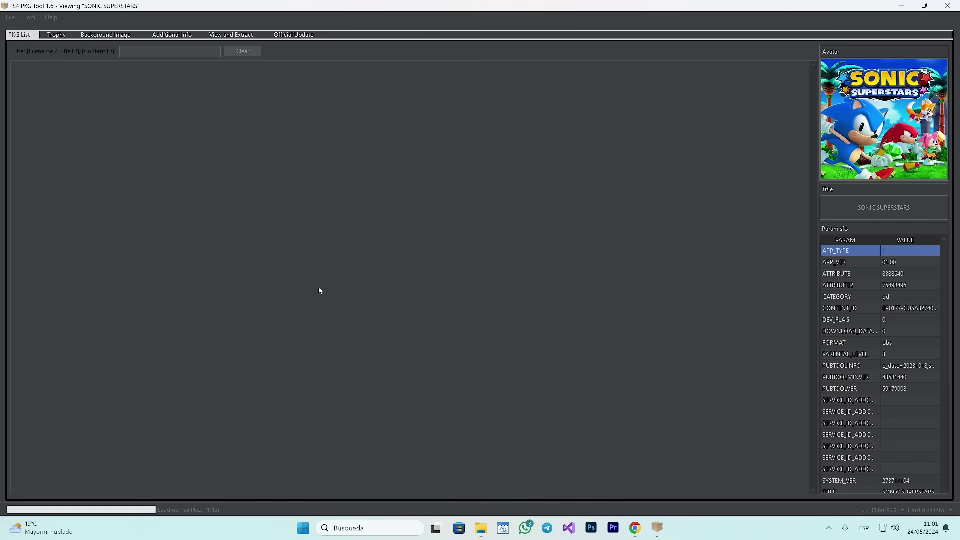
# Restore PS4 PKG Tool to a smaller window, widen and reposition it, and widen the Filename column
pyautogui.click(925, 5)
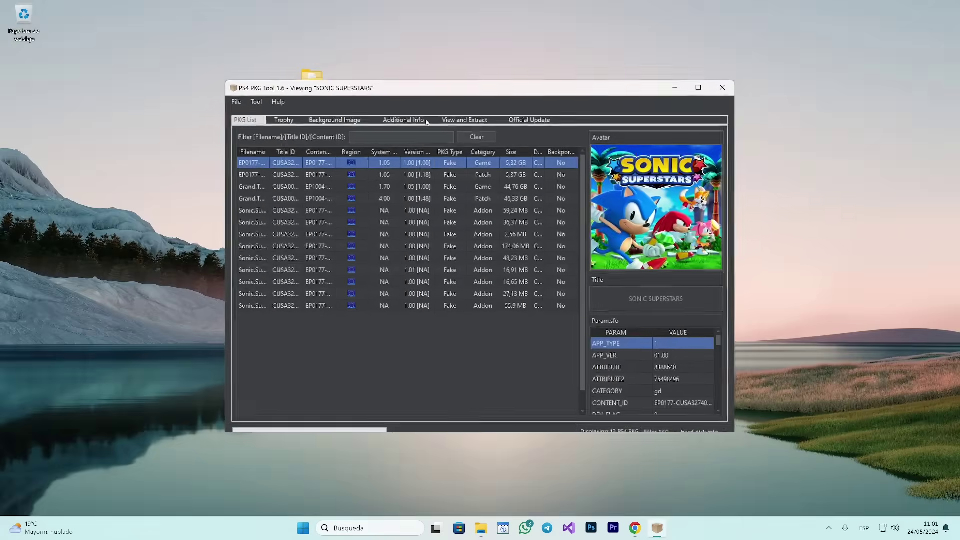
pyautogui.moveTo(383, 98); pyautogui.dragTo(293, 131)
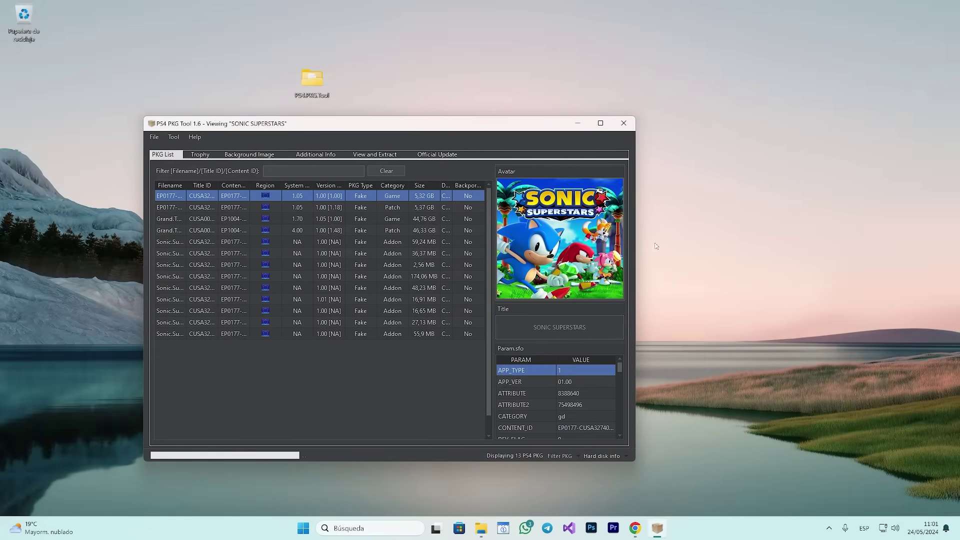
pyautogui.moveTo(635, 243); pyautogui.dragTo(814, 243)
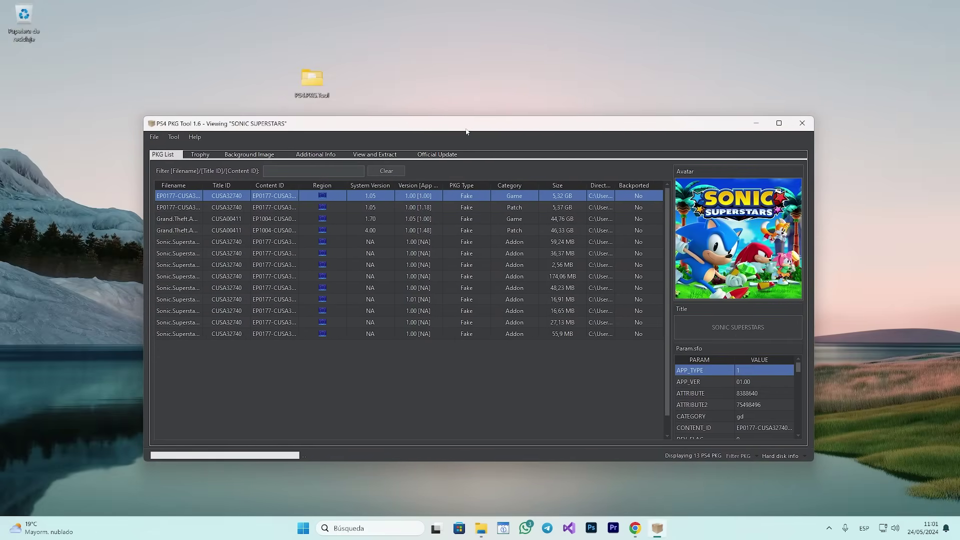
pyautogui.moveTo(468, 131); pyautogui.dragTo(481, 138)
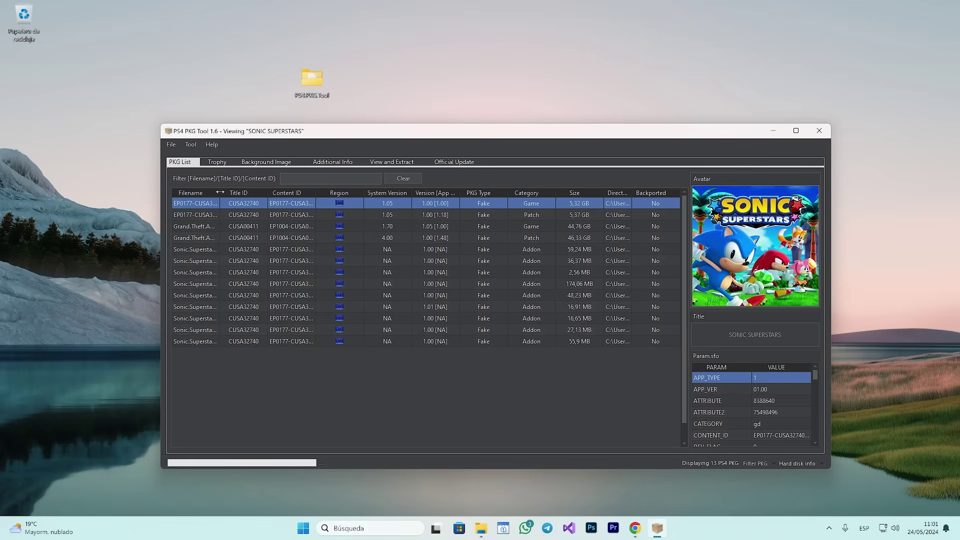
pyautogui.moveTo(220, 194); pyautogui.dragTo(293, 195)
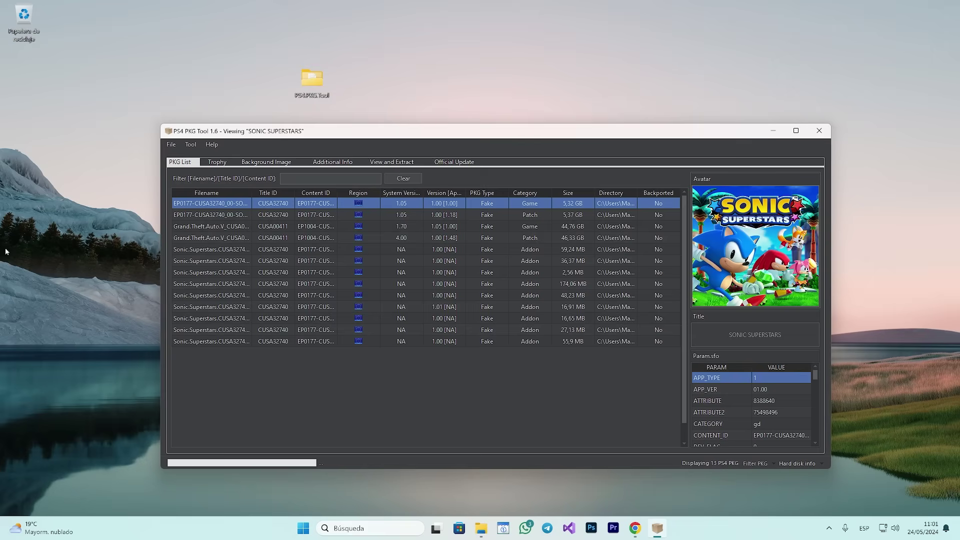
# Compare the category and version of the Grand Theft Auto V game and patch packages in the PKG list
pyautogui.click(235, 215)
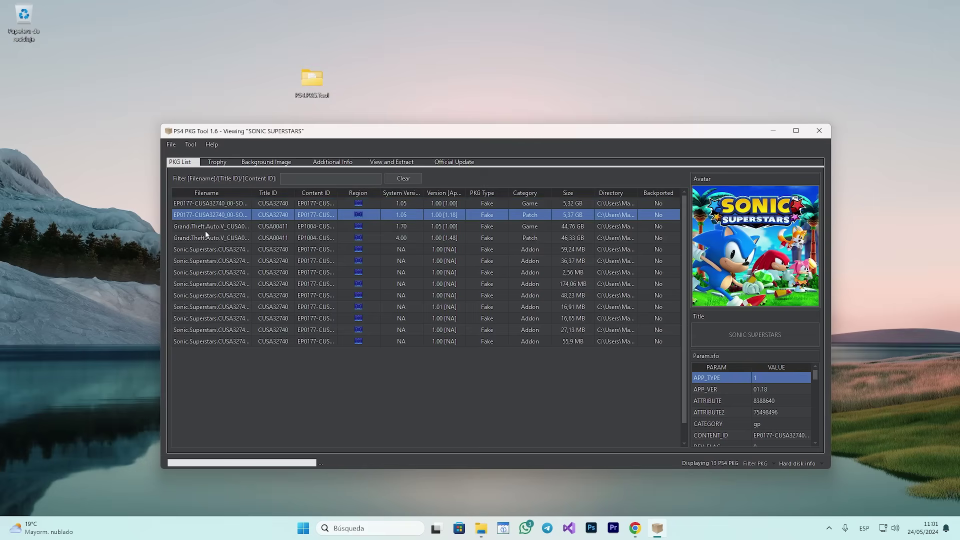
pyautogui.click(210, 227)
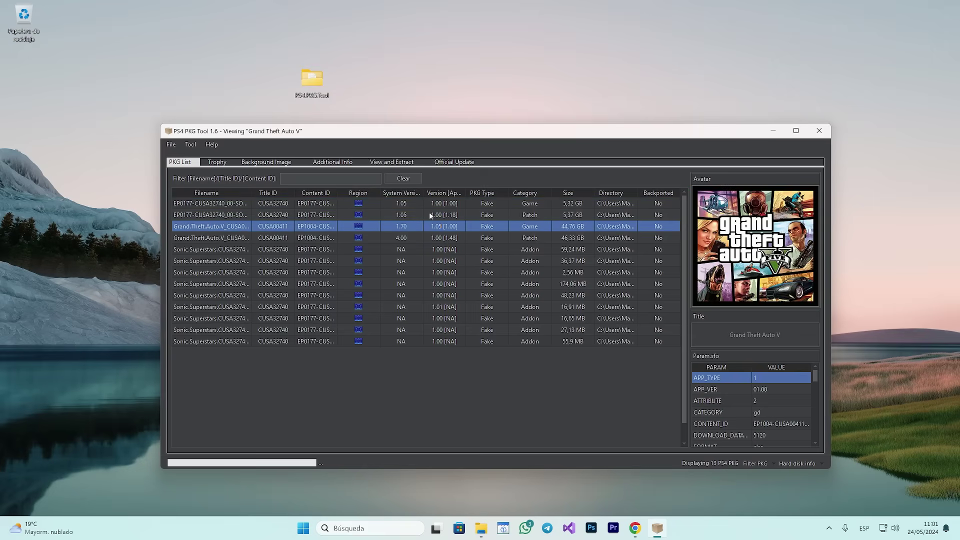
pyautogui.click(531, 239)
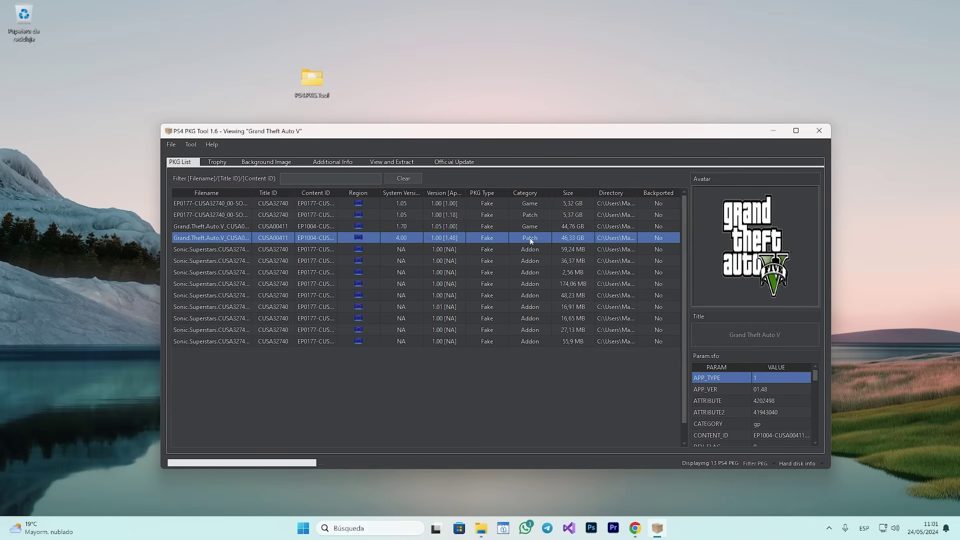
pyautogui.click(525, 227)
pyautogui.click(533, 234)
pyautogui.click(452, 229)
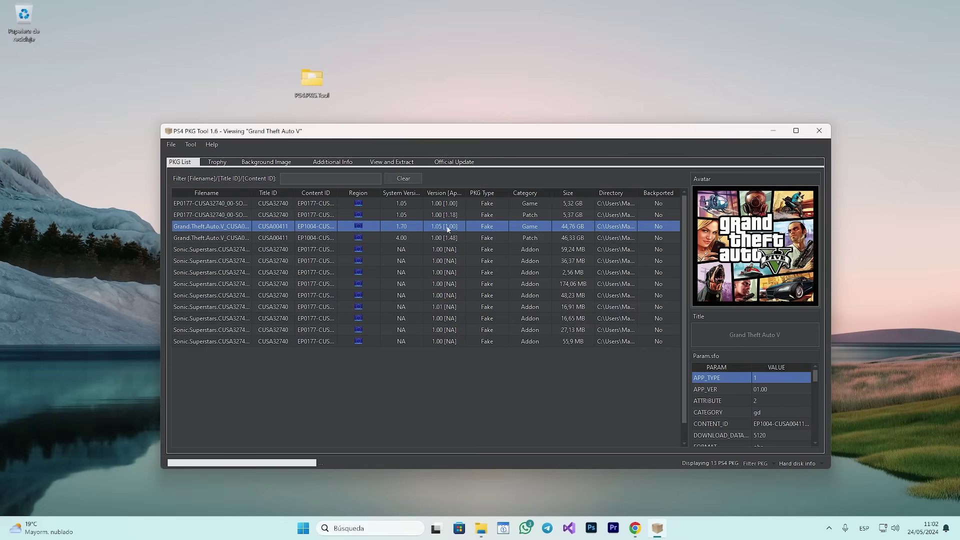
# Select the Grand Theft Auto V patch and highlight the TITLE_ID entry in its Param.sfo table
pyautogui.click(451, 241)
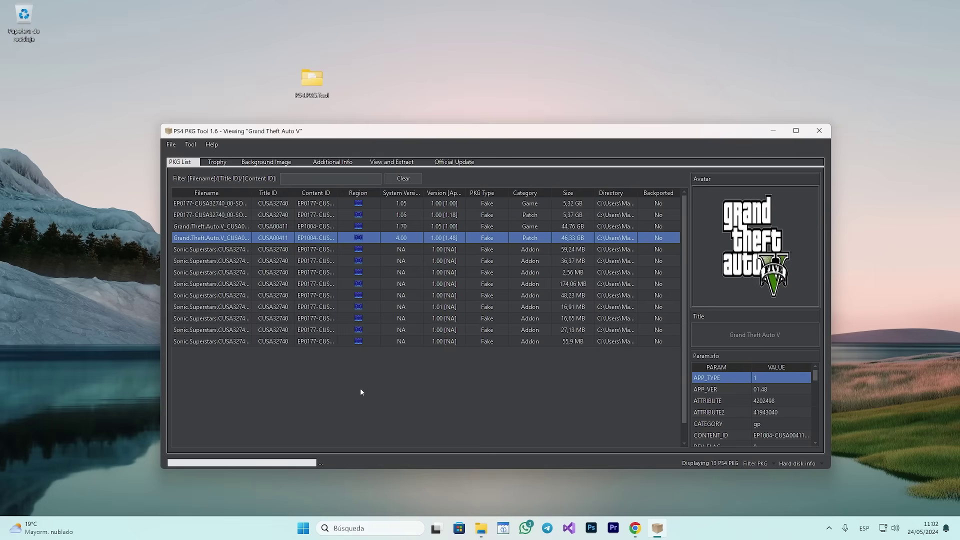
pyautogui.moveTo(815, 376); pyautogui.dragTo(809, 428)
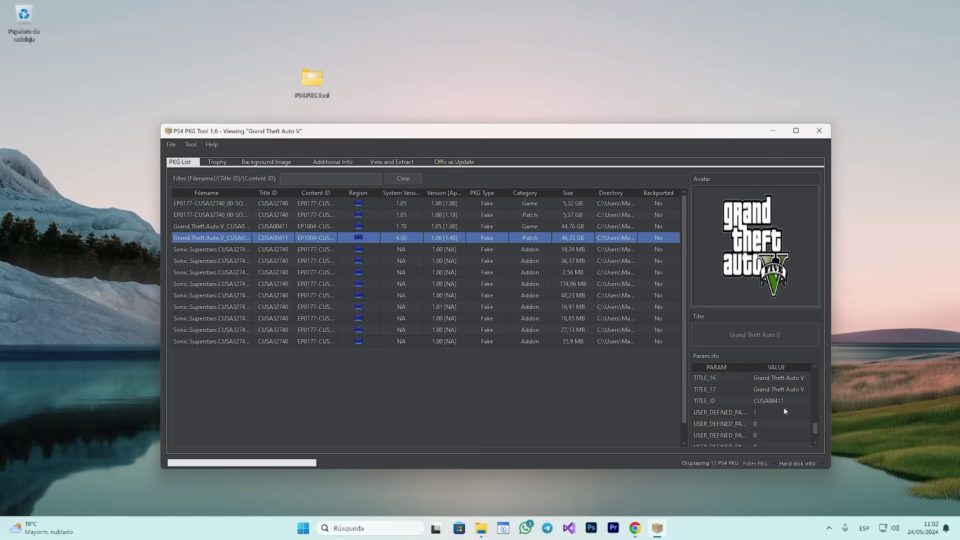
pyautogui.click(775, 401)
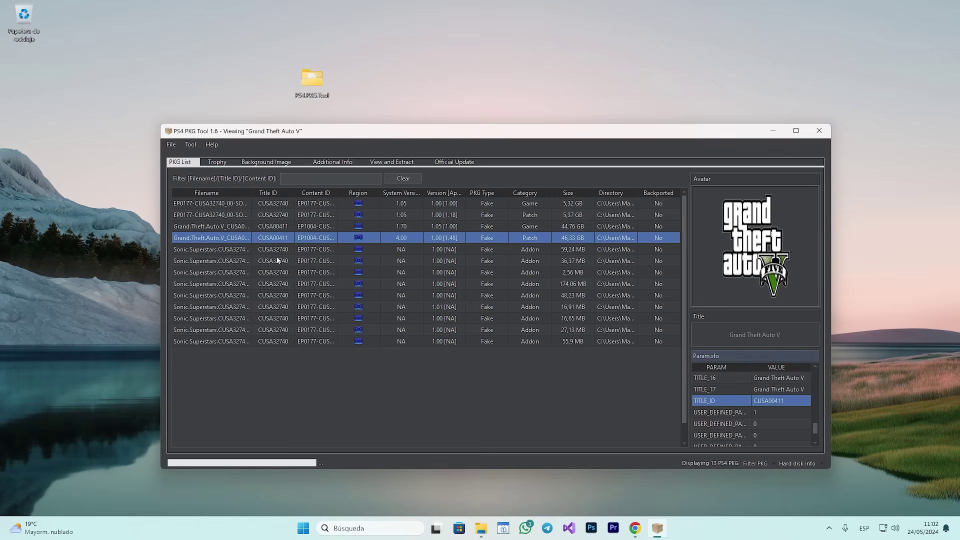
# Go through the Sonic Superstars game, patch and add-on packages, checking the category of each
pyautogui.click(270, 202)
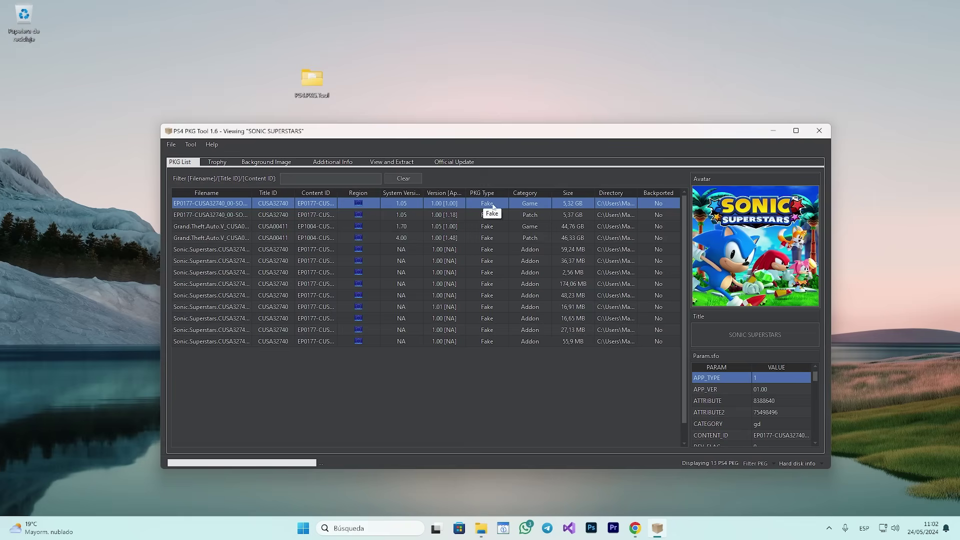
pyautogui.click(531, 216)
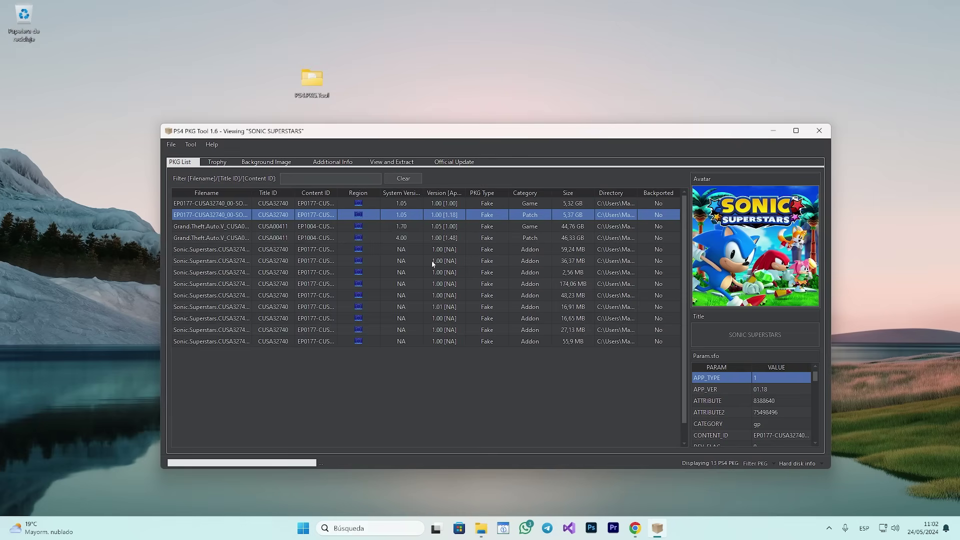
pyautogui.click(531, 249)
pyautogui.click(530, 261)
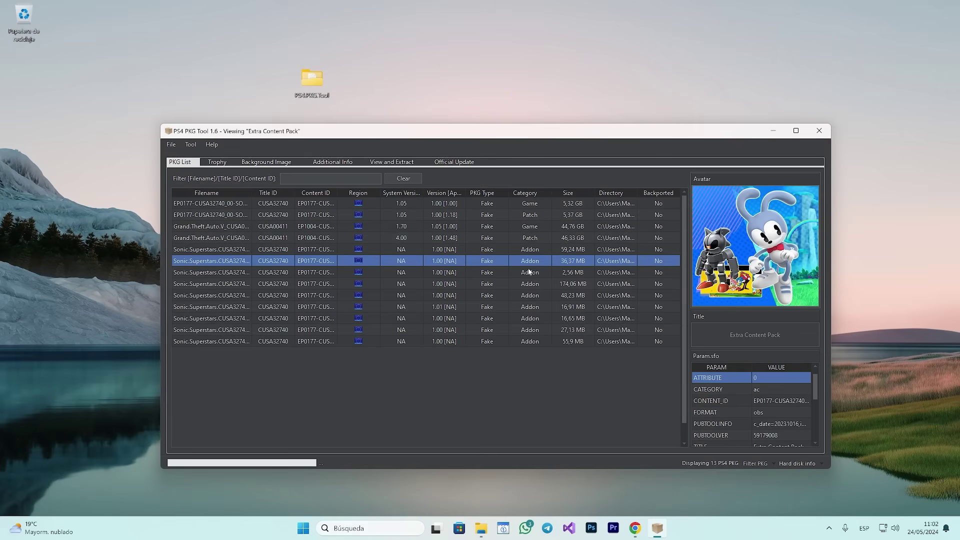
pyautogui.click(529, 272)
pyautogui.click(528, 283)
pyautogui.click(528, 295)
pyautogui.click(528, 307)
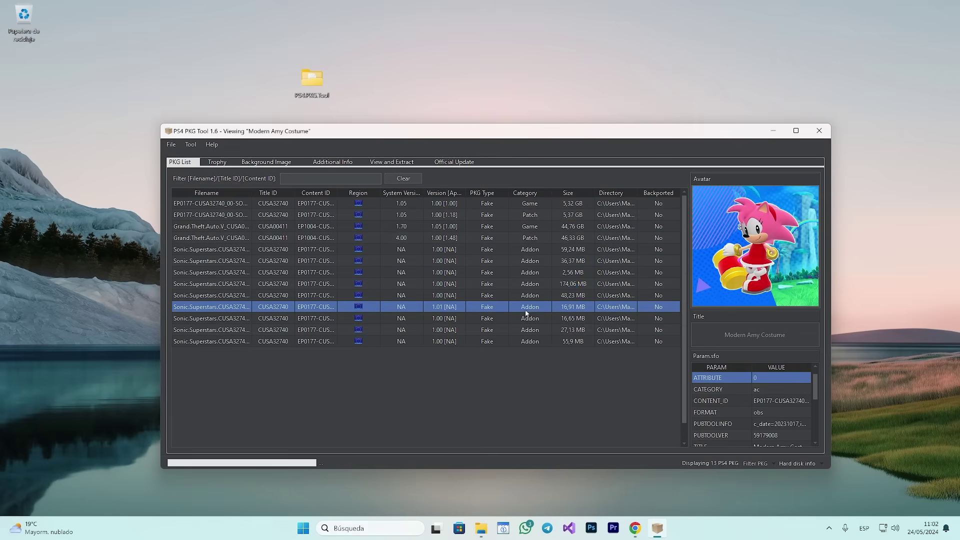
pyautogui.click(528, 318)
pyautogui.click(528, 330)
pyautogui.click(526, 341)
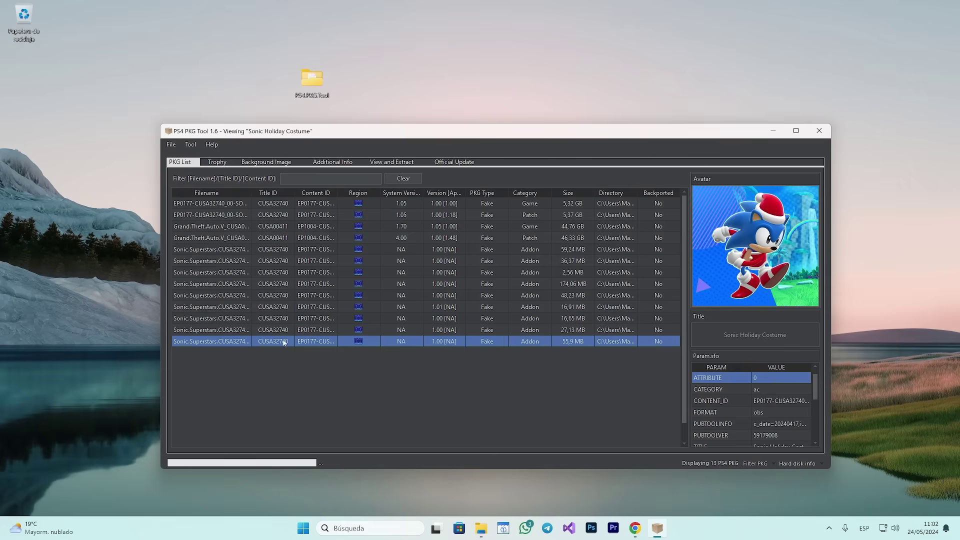
# Compare the Title ID of the Sonic Superstars patch with its add-ons, and check the Grand Theft Auto V patch's Title ID
pyautogui.click(279, 215)
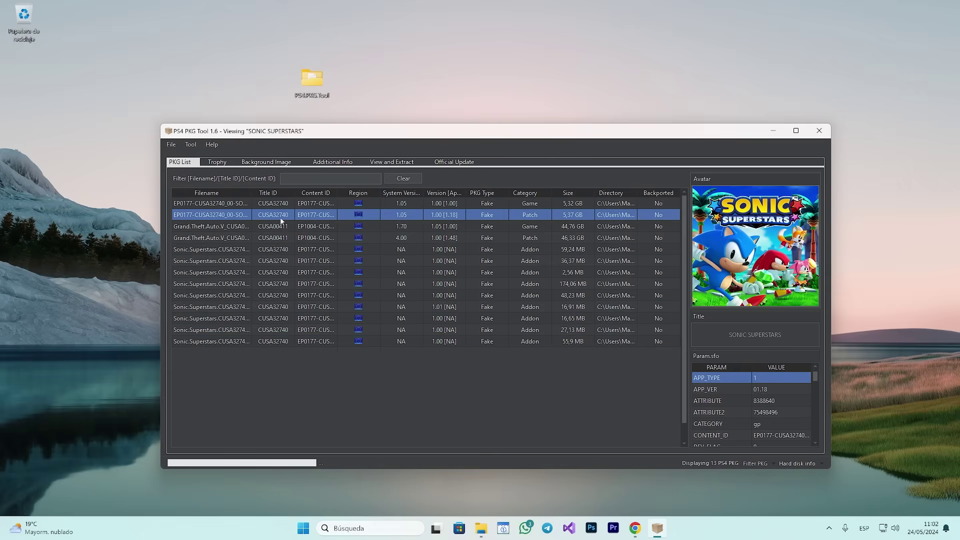
pyautogui.click(280, 340)
pyautogui.click(279, 329)
pyautogui.click(277, 306)
pyautogui.click(276, 284)
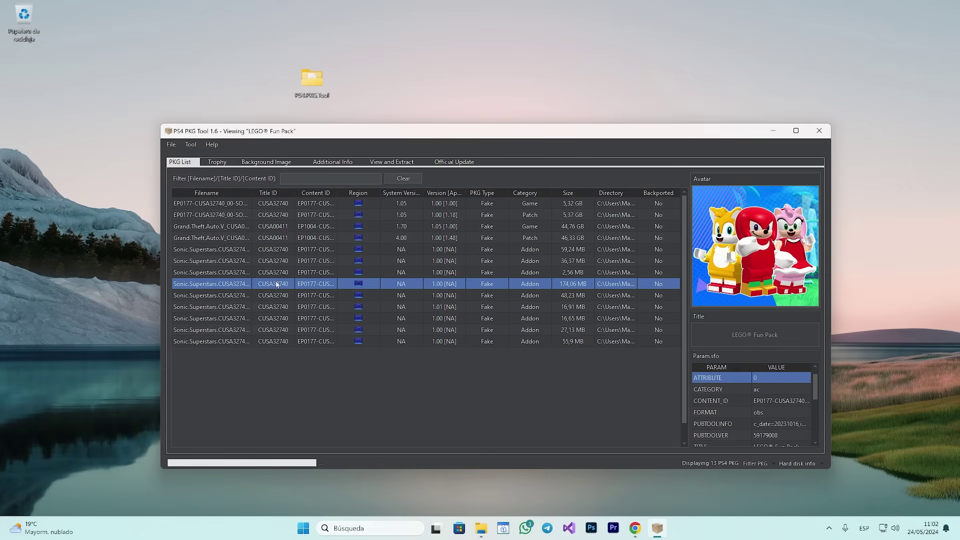
pyautogui.click(274, 260)
pyautogui.click(295, 236)
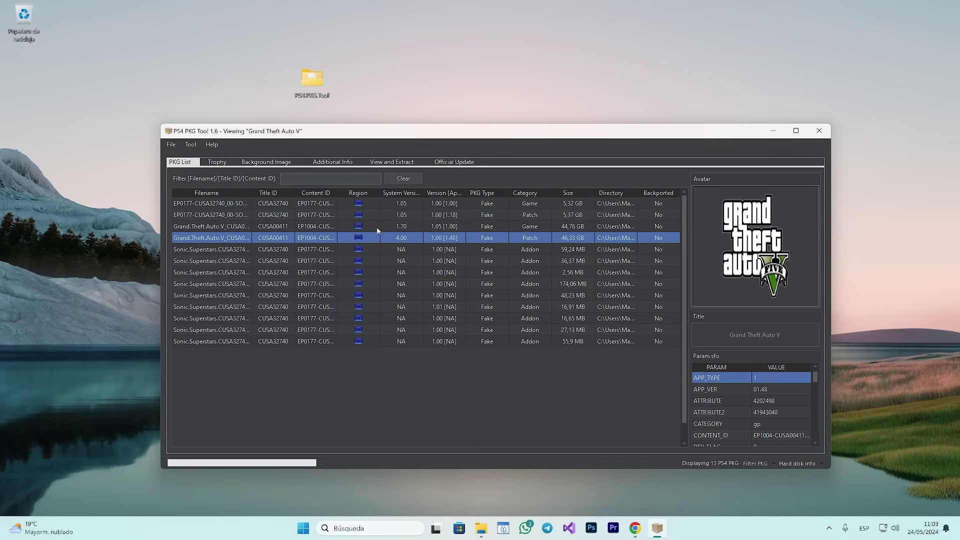
# Compare the System Version values of the Sonic Superstars and Grand Theft Auto V game and patch packages
pyautogui.click(403, 217)
pyautogui.click(404, 253)
pyautogui.click(405, 237)
pyautogui.click(407, 226)
pyautogui.click(409, 214)
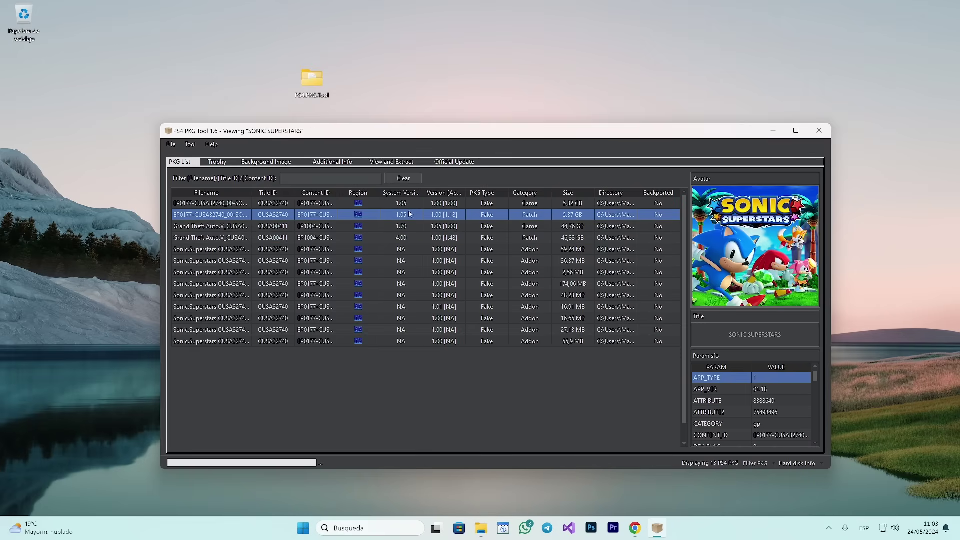
pyautogui.click(409, 205)
pyautogui.click(406, 225)
pyautogui.click(406, 239)
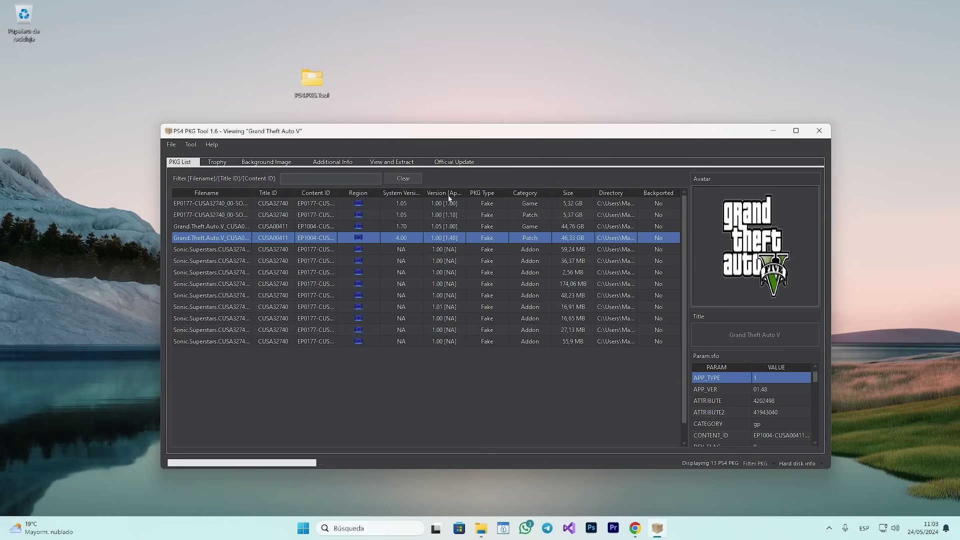
# Check the PKG Type of several game, patch and add-on packages in the list
pyautogui.click(489, 216)
pyautogui.click(488, 237)
pyautogui.click(487, 284)
pyautogui.click(488, 329)
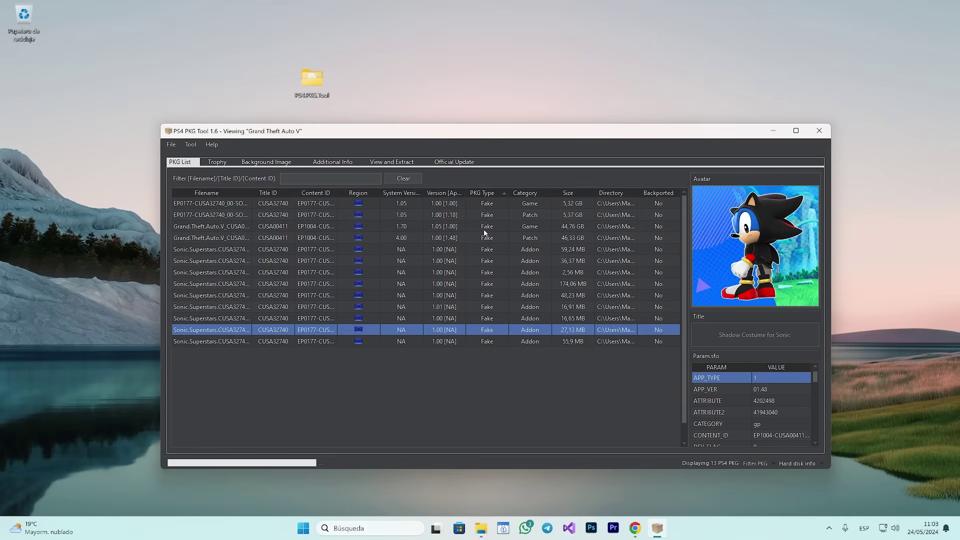
# Review the Category values of the patch, game and Sonic add-on packages, and close PS4 PKG Tool
pyautogui.click(525, 238)
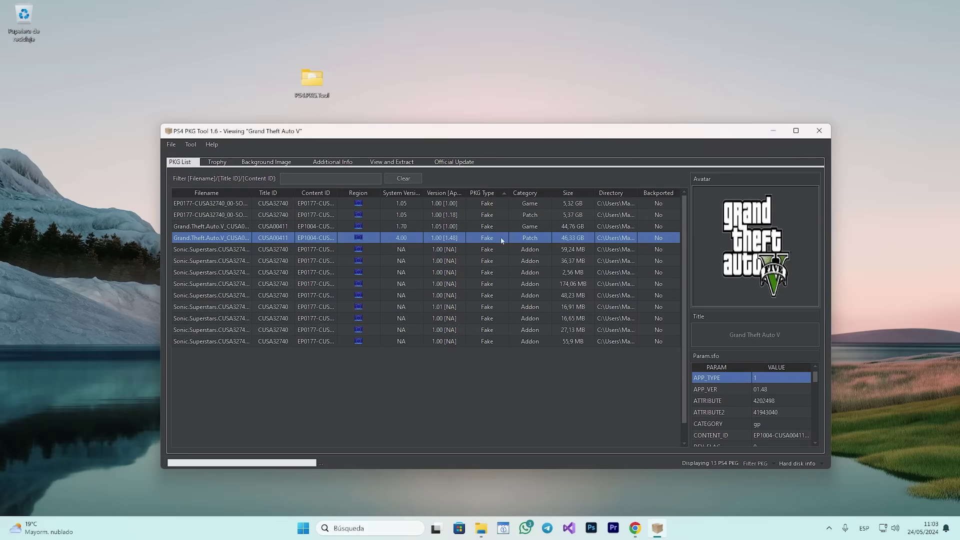
pyautogui.click(531, 205)
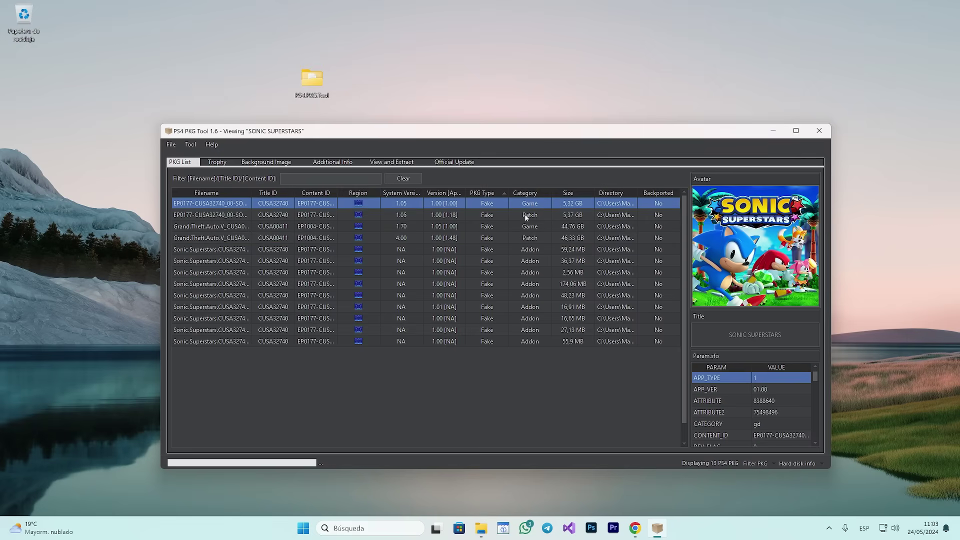
pyautogui.click(526, 216)
pyautogui.click(526, 250)
pyautogui.click(526, 261)
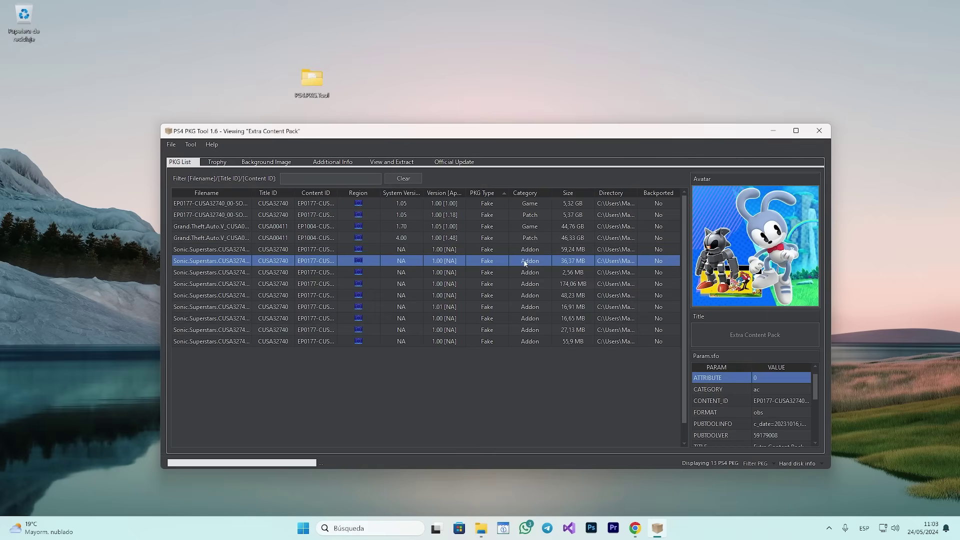
pyautogui.click(526, 273)
pyautogui.click(526, 284)
pyautogui.click(526, 296)
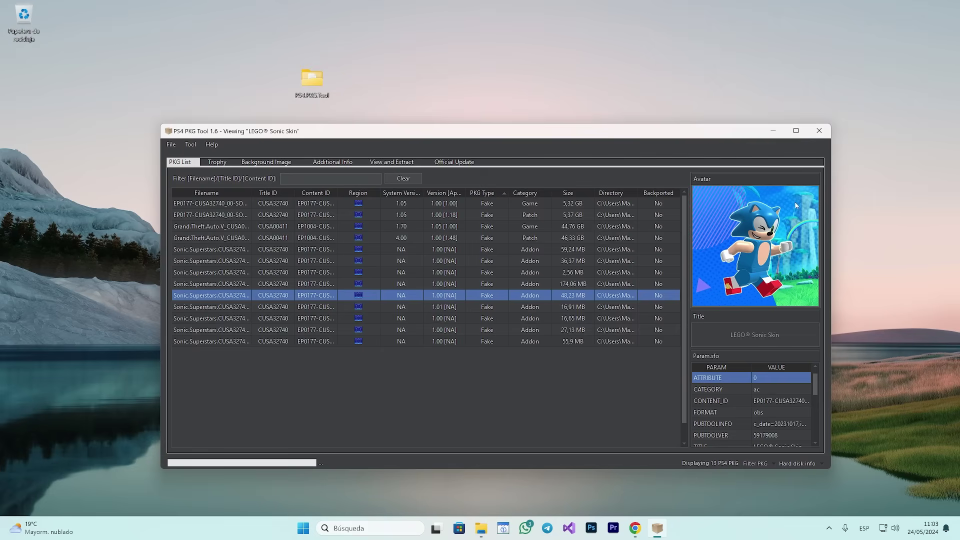
pyautogui.click(820, 131)
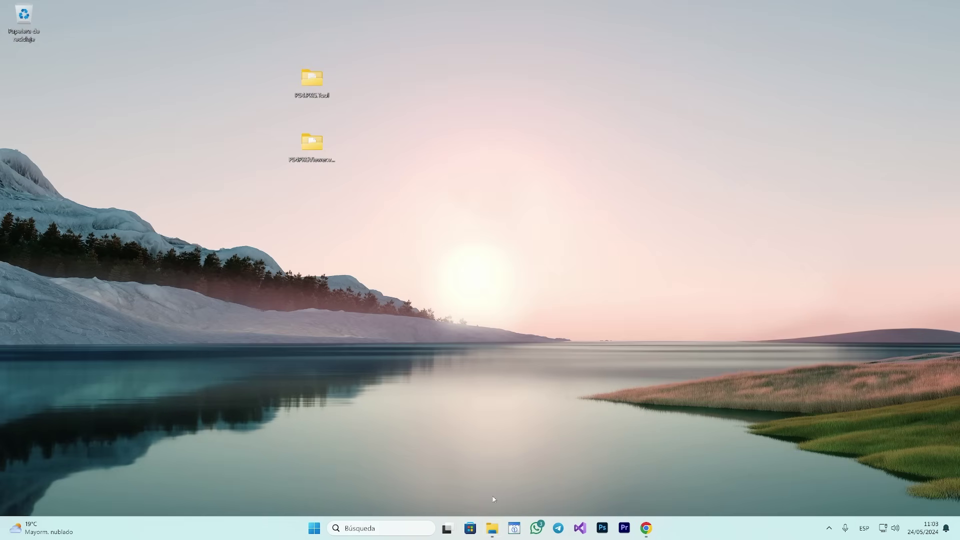
# Switch to the Descargas folder in File Explorer and select the Sonic A0118-V0100 and A0100-V0100 package files in turn
pyautogui.click(491, 529)
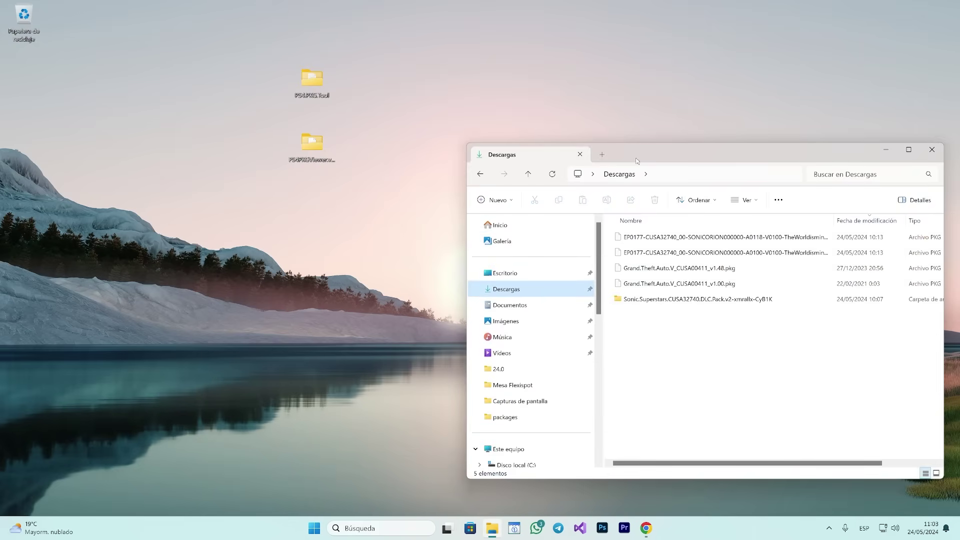
pyautogui.moveTo(637, 161); pyautogui.dragTo(508, 193)
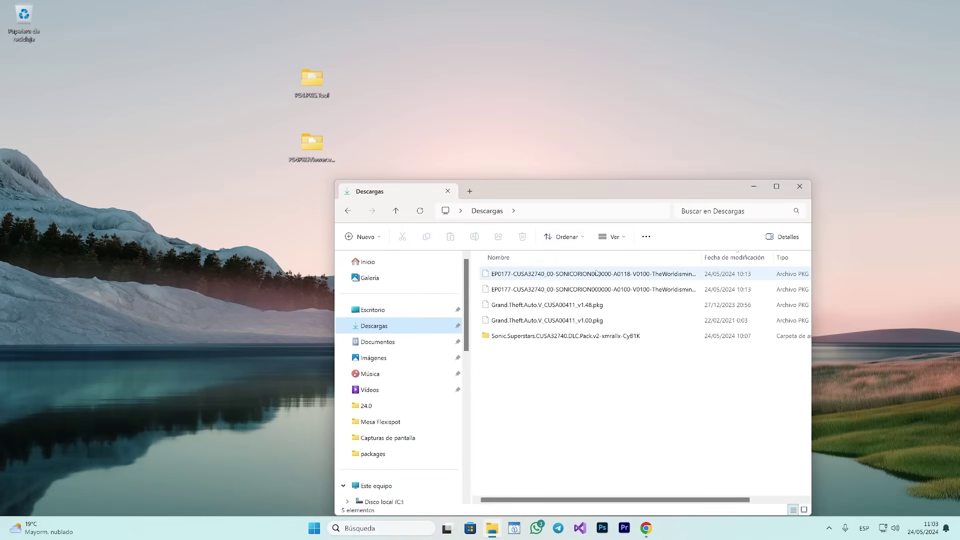
pyautogui.click(580, 274)
pyautogui.click(636, 290)
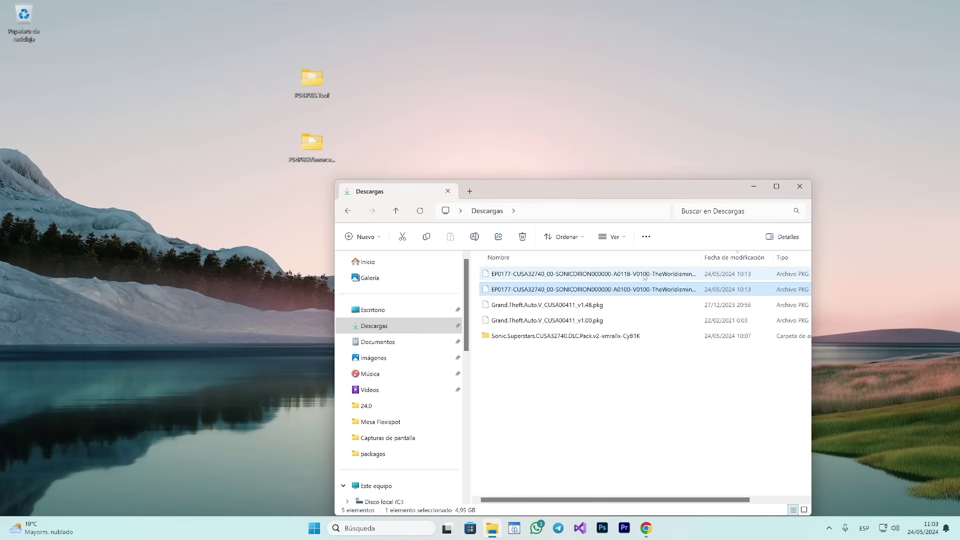
# Look into the Sonic Superstars DLC pack folder, return to Descargas and select both Sonic package files together
pyautogui.click(632, 275)
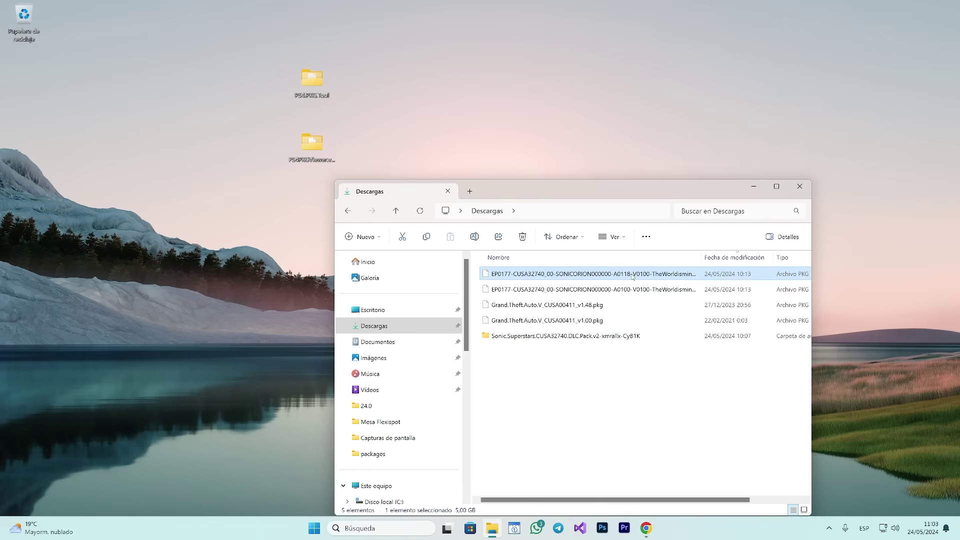
pyautogui.doubleClick(565, 336)
pyautogui.click(346, 210)
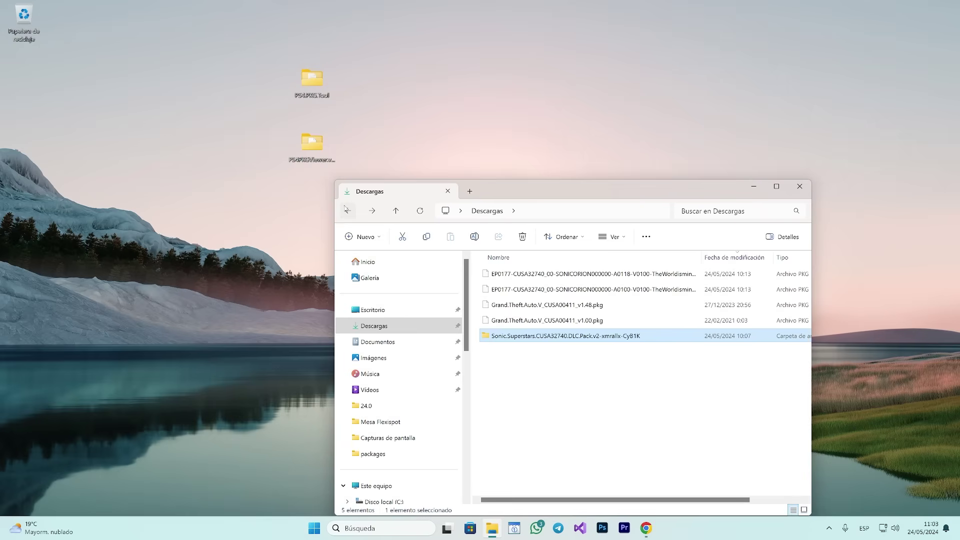
pyautogui.moveTo(474, 268); pyautogui.dragTo(510, 294)
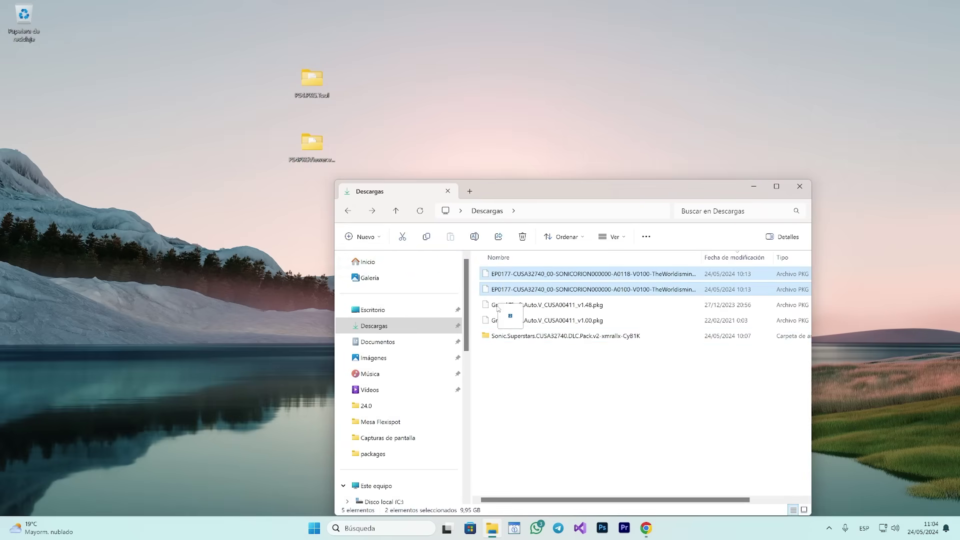
pyautogui.moveTo(510, 196); pyautogui.dragTo(457, 100)
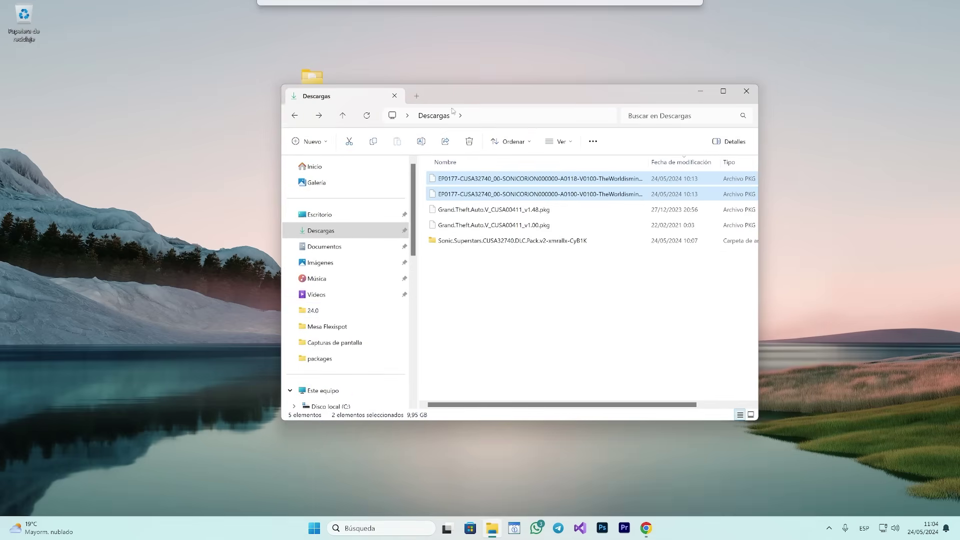
# Check the file system and free space in the properties of the Disco local (I:) drive
pyautogui.scroll(-10, 337, 369)
pyautogui.rightClick(317, 360)
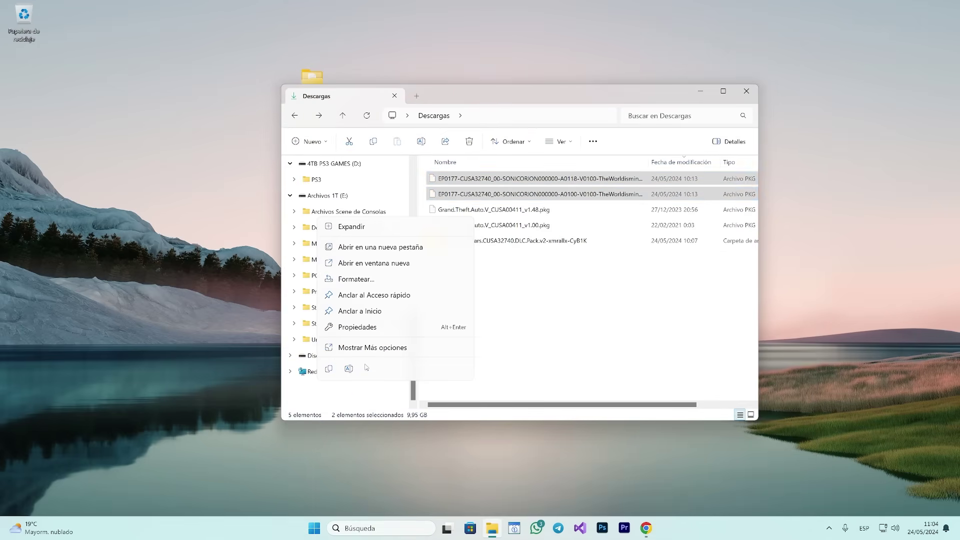
pyautogui.click(344, 351)
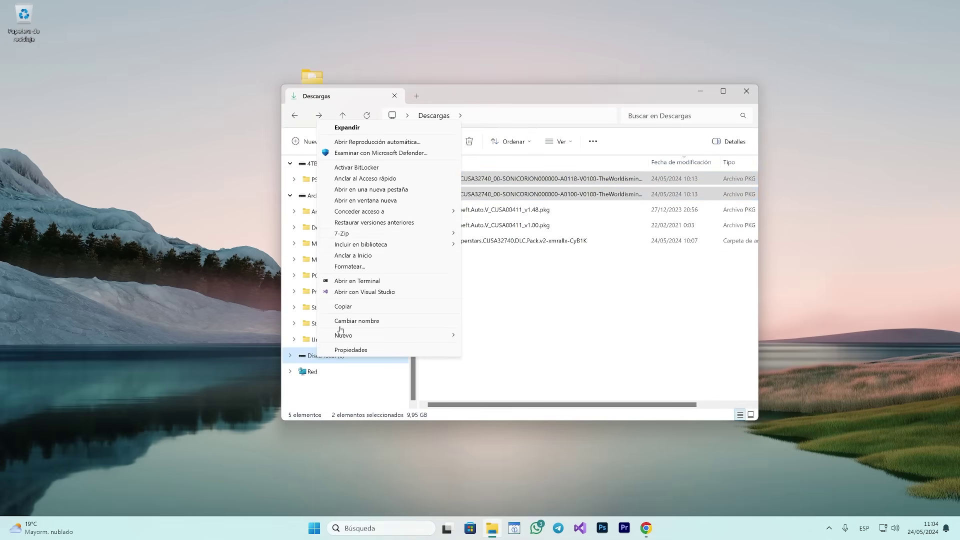
pyautogui.click(350, 350)
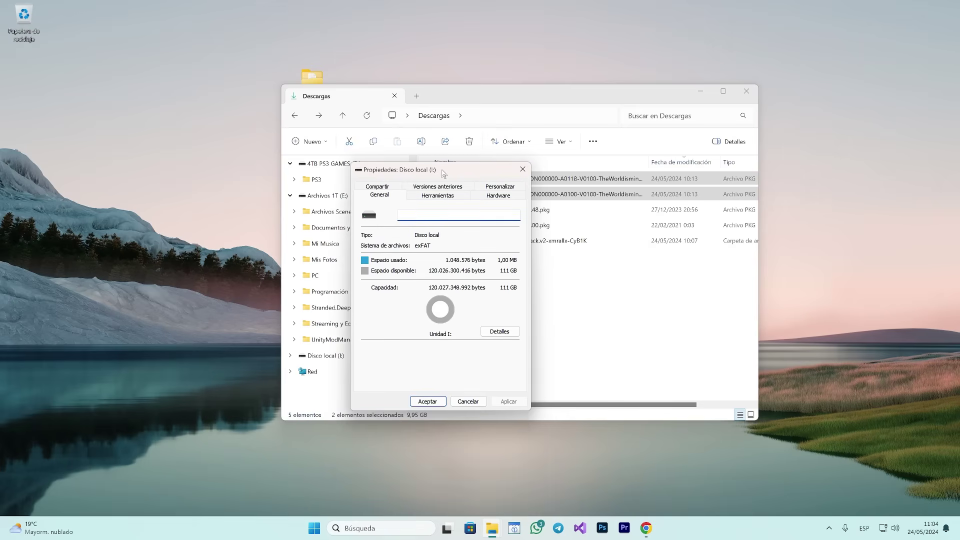
pyautogui.click(522, 170)
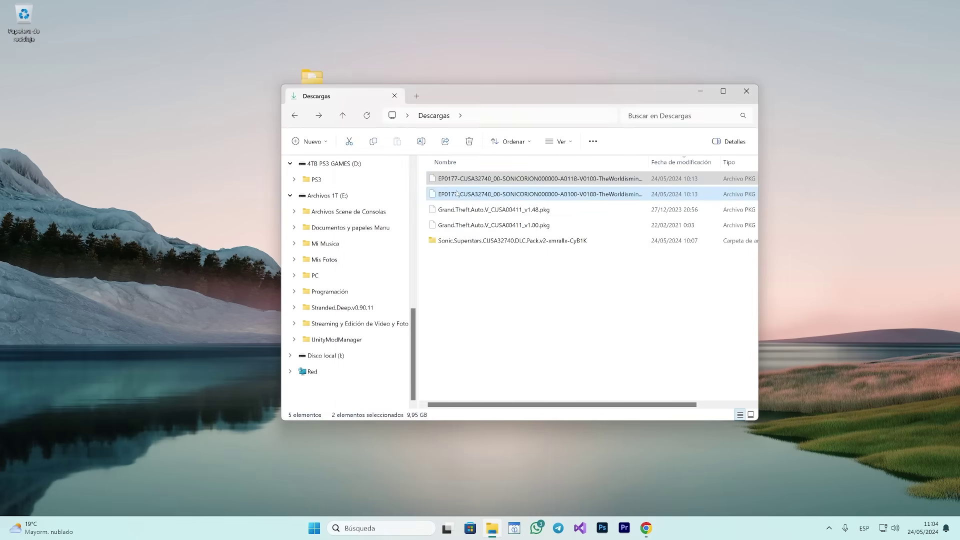
# Open the Sonic.Superstars.CUSA32740.DLC.Pack.v2 folder and select its package files
pyautogui.moveTo(337, 342); pyautogui.dragTo(327, 354)
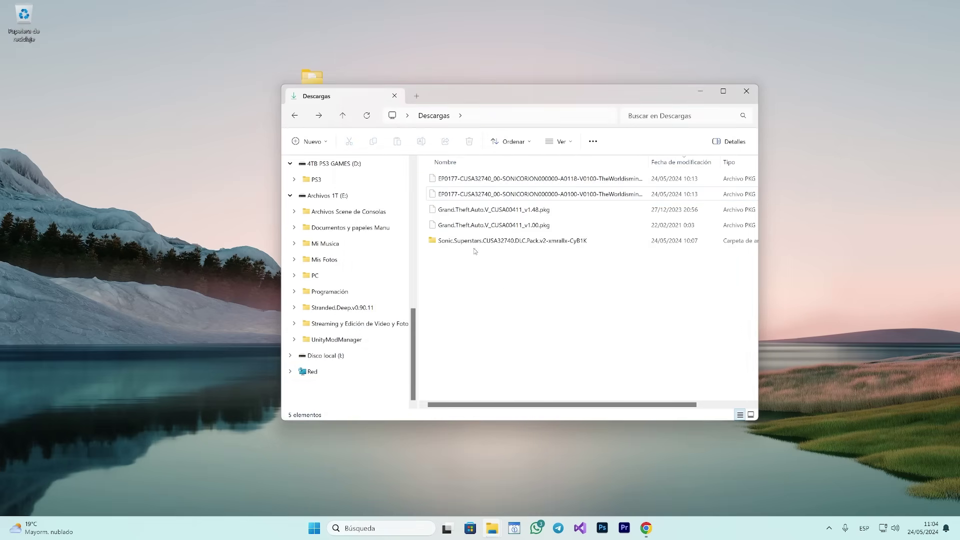
pyautogui.doubleClick(475, 241)
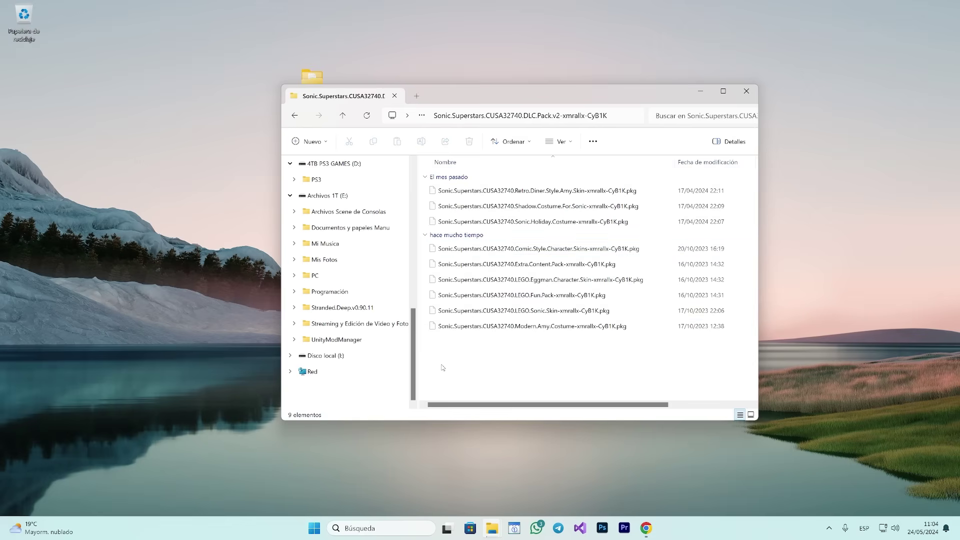
pyautogui.moveTo(442, 367); pyautogui.dragTo(479, 199)
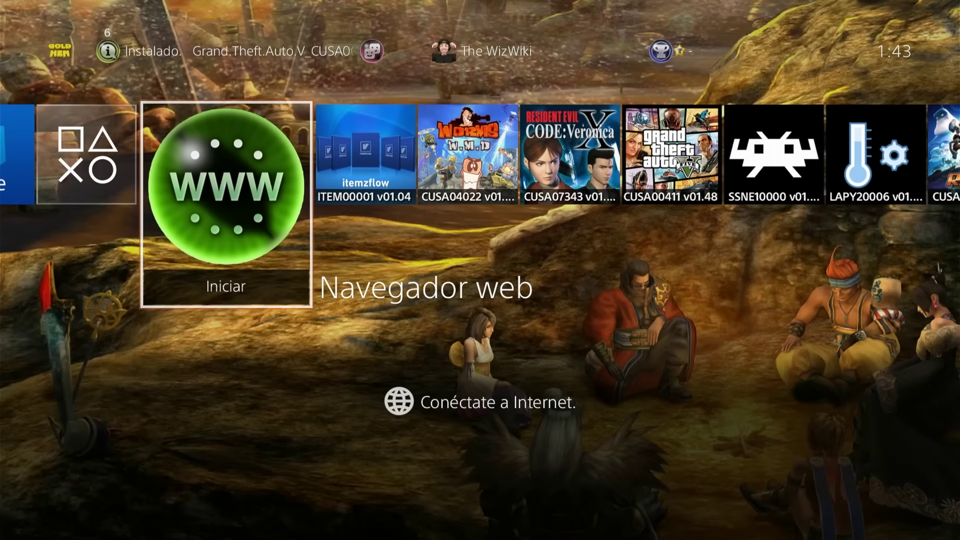
# Switch to the PS4 home screen and open the Package Installer in GoldHEN's Debug Settings
pyautogui.press('Up')
pyautogui.press('Right')
pyautogui.press('Left')
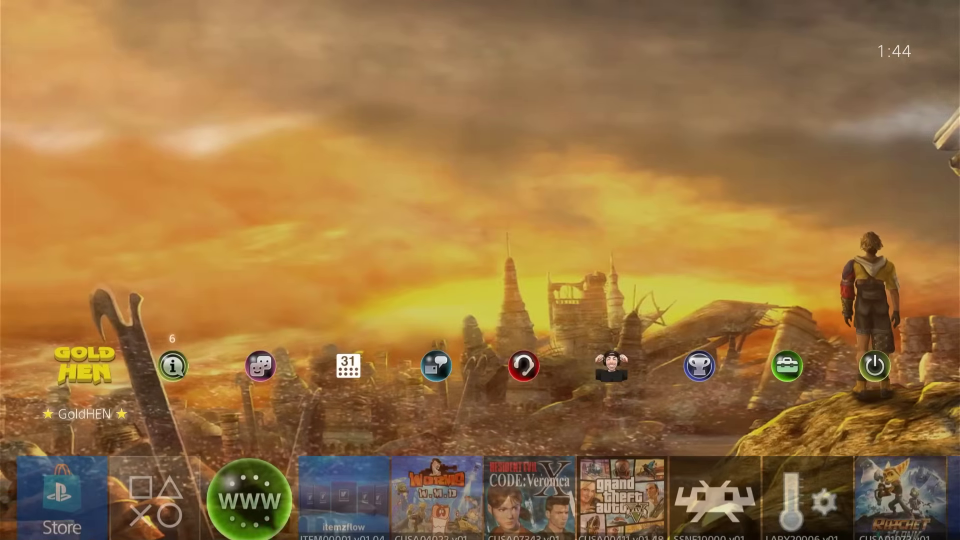
pyautogui.press('Return')
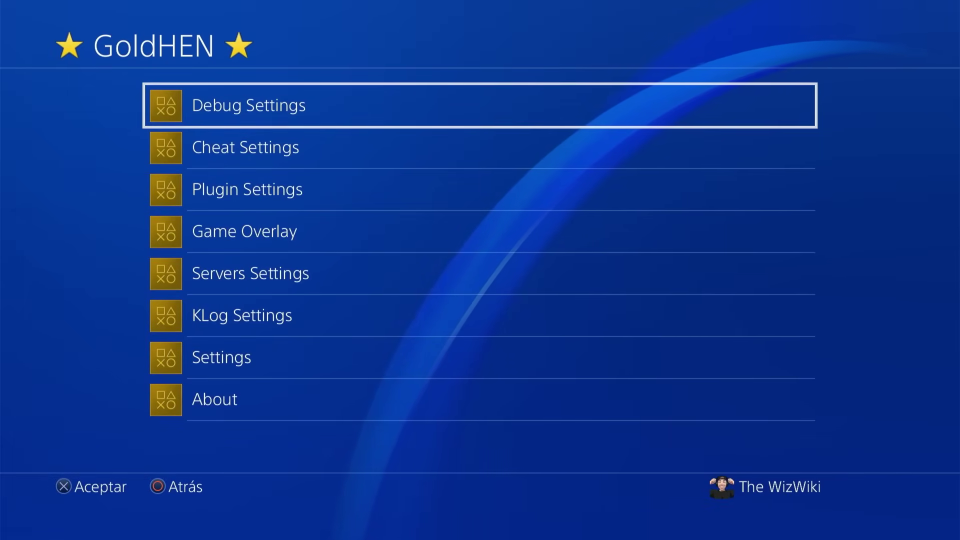
pyautogui.press('Return')
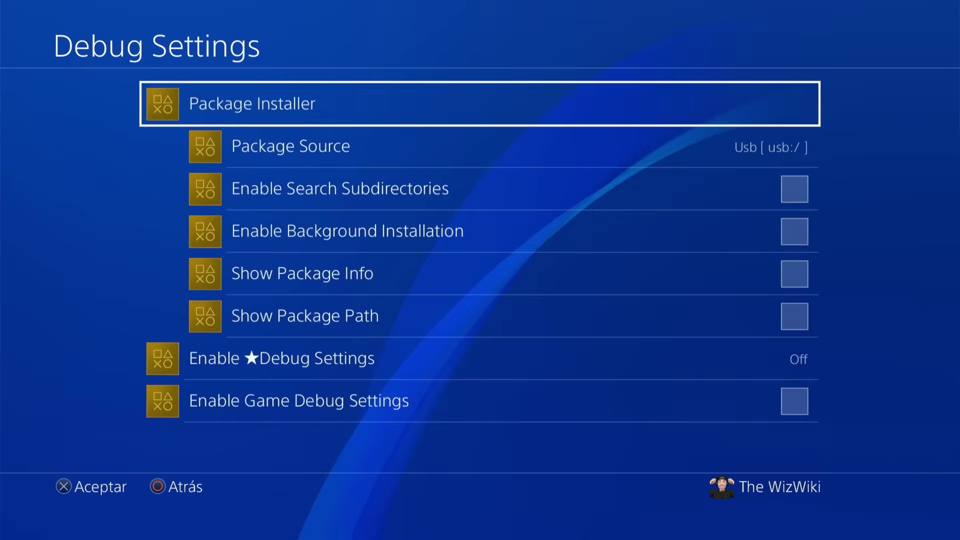
pyautogui.press('Return')
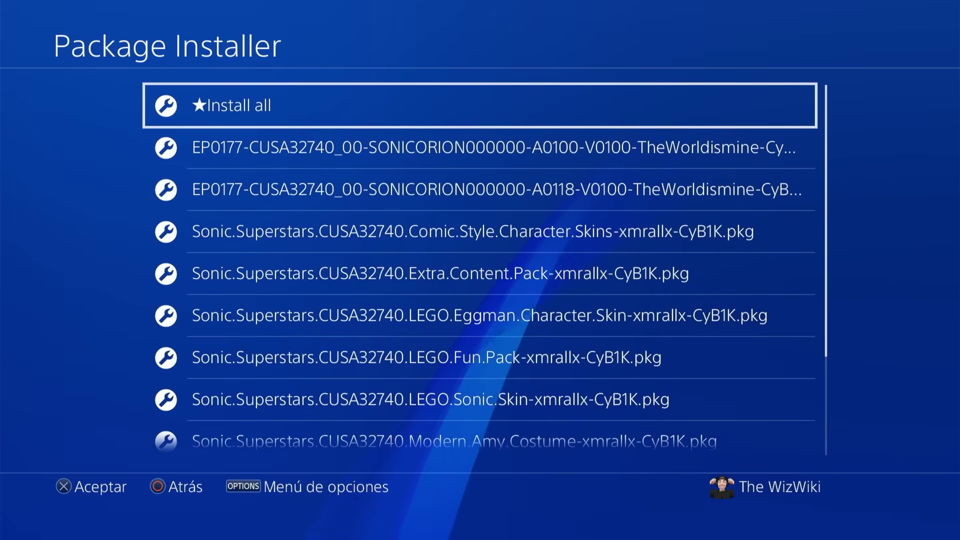
# Review the Sonic Superstars game, update and DLC packages listed in the Package Installer
pyautogui.press('Down')
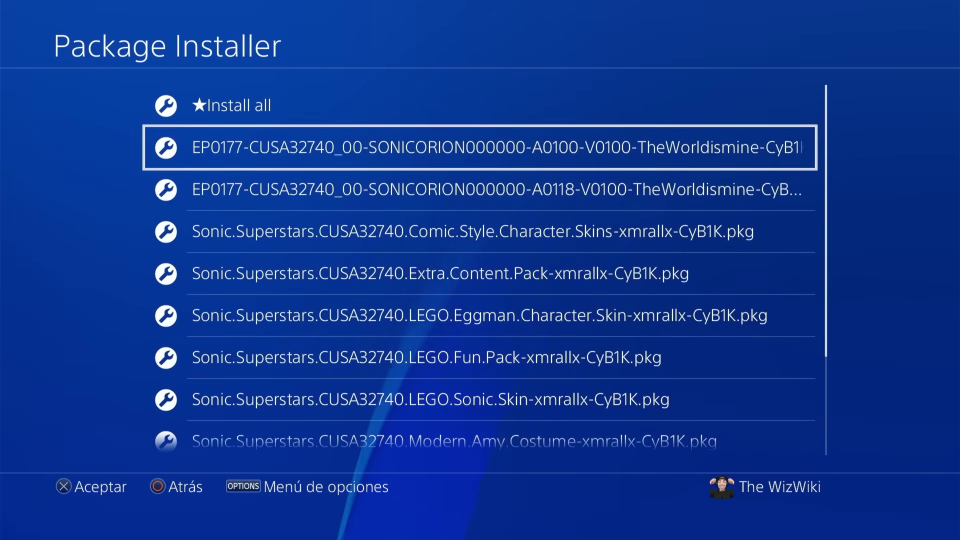
pyautogui.press('Down')
pyautogui.press('Down')
pyautogui.press('Down')
pyautogui.press('Down')
pyautogui.press('Down')
pyautogui.press('Down')
pyautogui.press('Down')
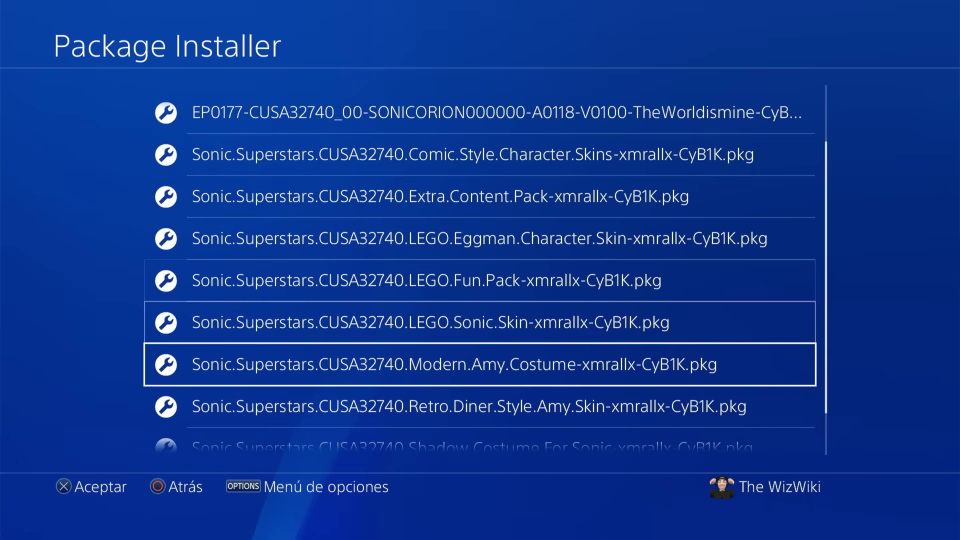
pyautogui.press('Down')
pyautogui.press('Down')
pyautogui.press('Down')
pyautogui.press('Up')
pyautogui.press('Up')
pyautogui.press('Up')
pyautogui.press('Up')
pyautogui.press('Up')
pyautogui.press('Up')
pyautogui.press('Up')
pyautogui.press('Up')
pyautogui.press('Up')
pyautogui.press('Up')
pyautogui.press('Up')
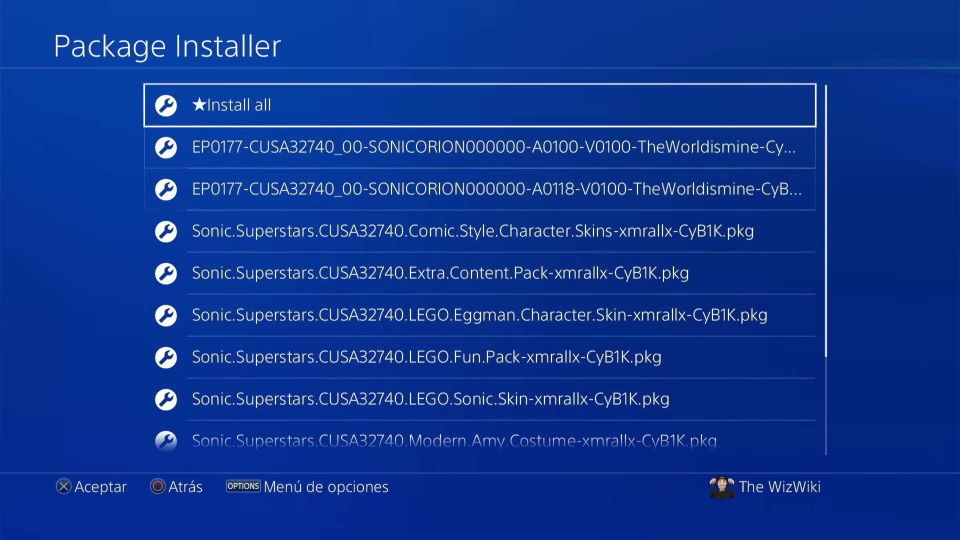
# Install all the Sonic Superstars packages at once and return to the home screen
pyautogui.press('Down')
pyautogui.press('Up')
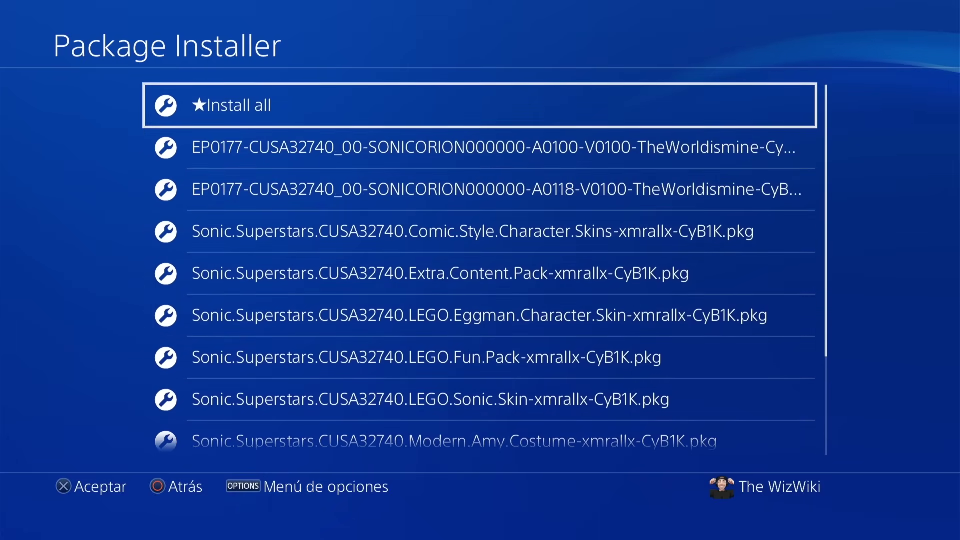
pyautogui.press('Return')
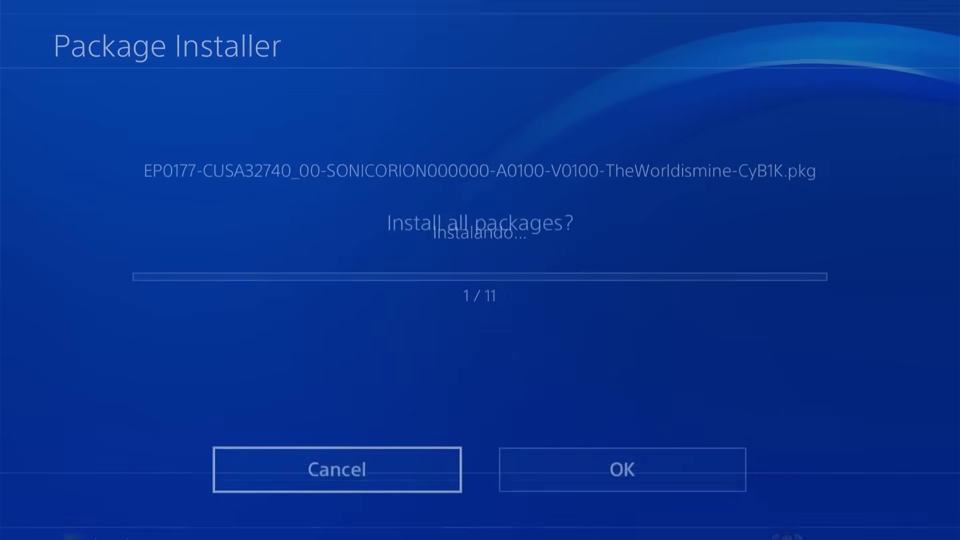
pyautogui.press('Right')
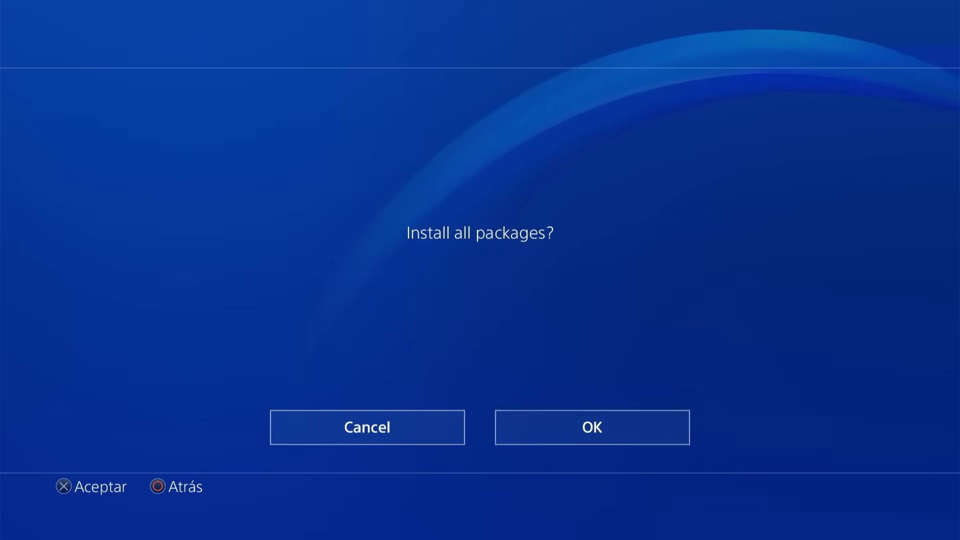
pyautogui.press('Return')
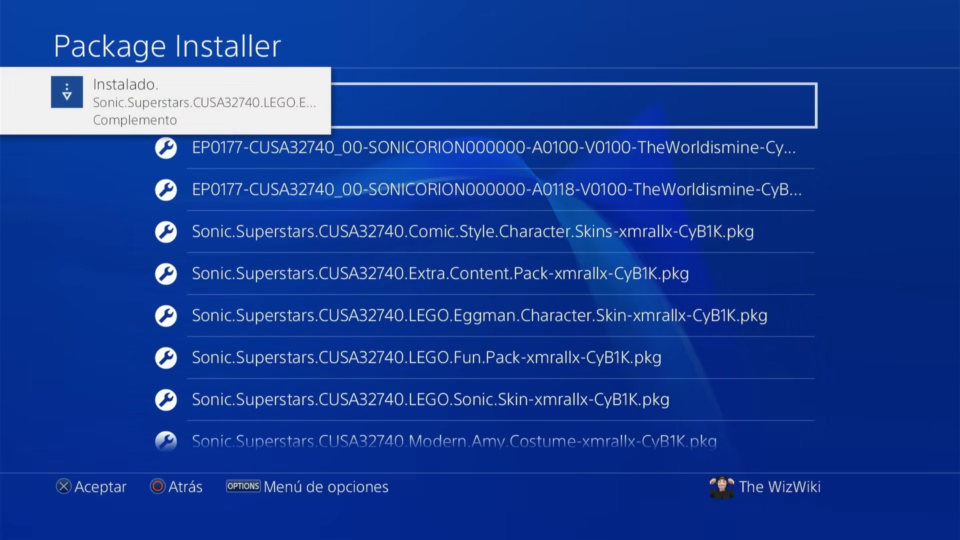
pyautogui.press('Escape')
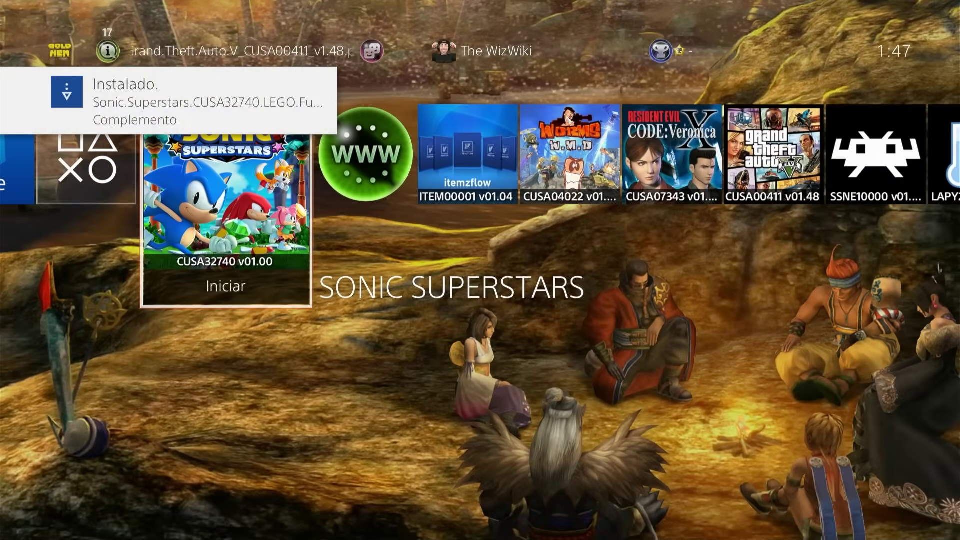
# Open the Información page of Sonic Superstars to check its installed version
pyautogui.press('Menu')
pyautogui.press('Down')
pyautogui.press('Down')
pyautogui.press('Down')
pyautogui.press('Down')
pyautogui.press('Down')
pyautogui.press('Down')
pyautogui.press('Down')
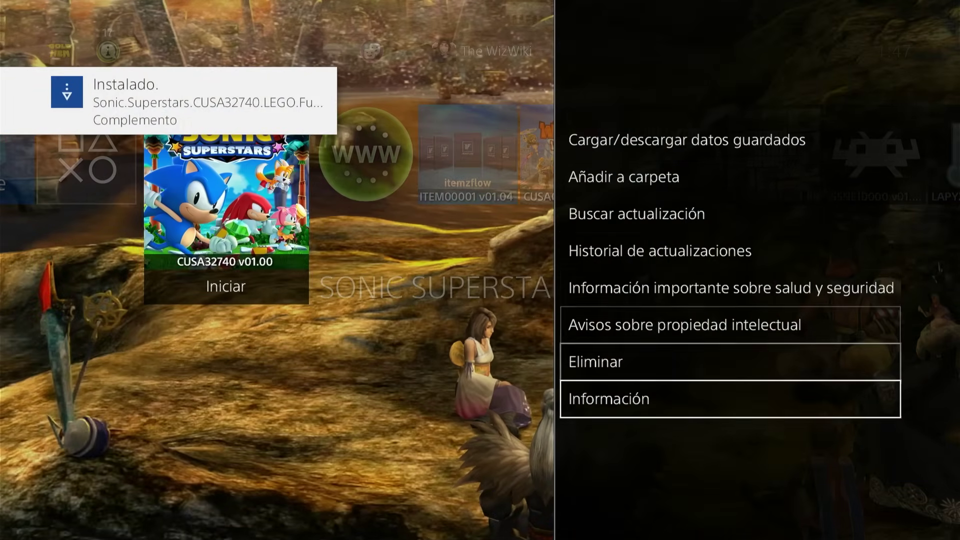
pyautogui.press('Return')
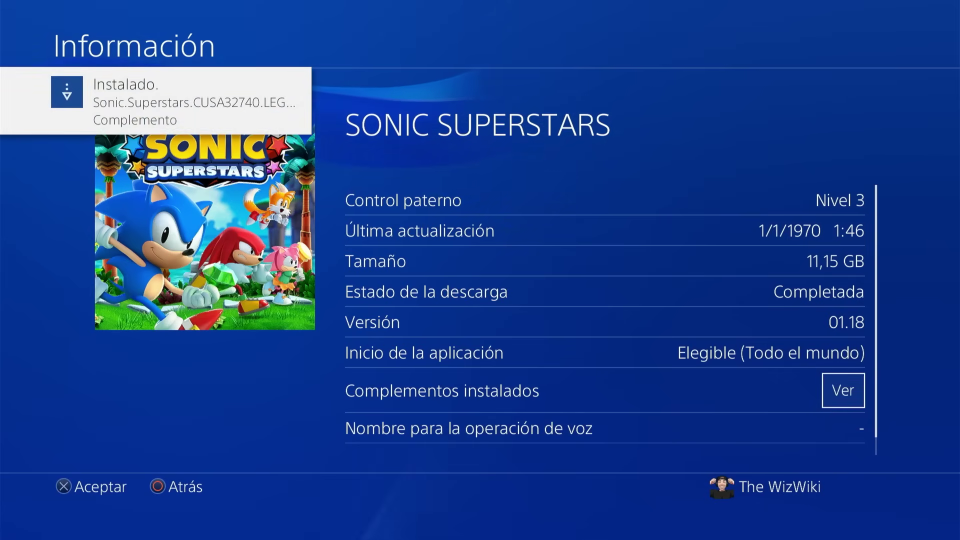
# Examine the list of add-ons installed for Sonic Superstars, and return to the home screen
pyautogui.press('Return')
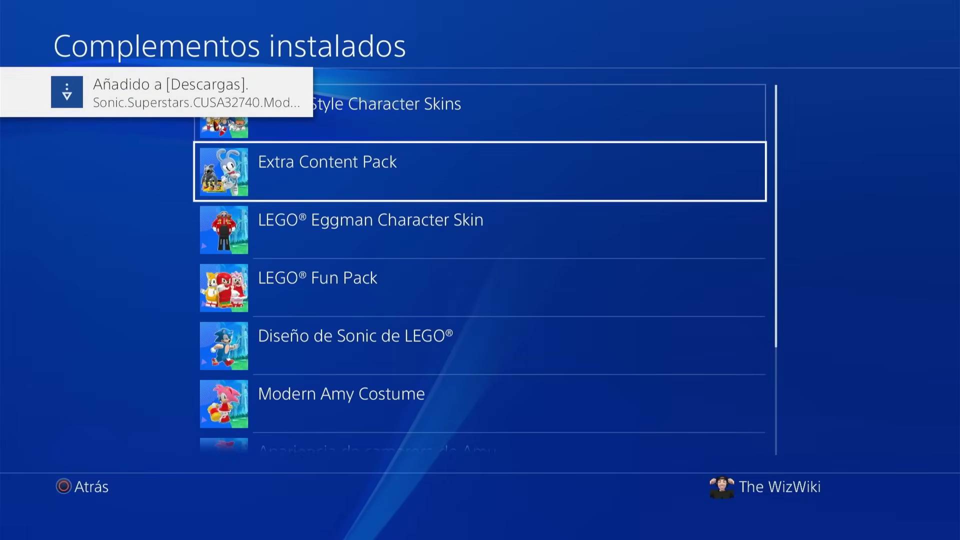
pyautogui.press('Down')
pyautogui.press('Down')
pyautogui.press('Down')
pyautogui.press('Up')
pyautogui.press('Up')
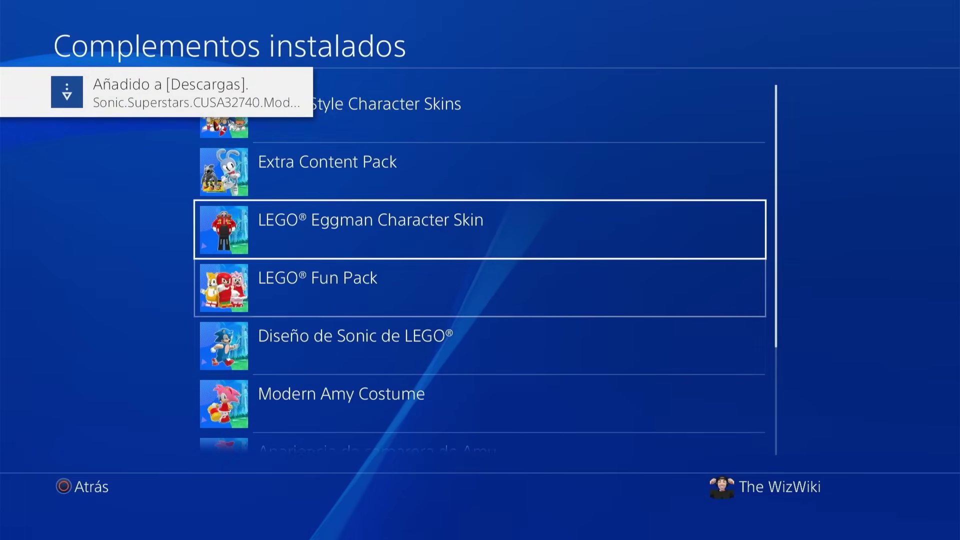
pyautogui.press('Up')
pyautogui.press('Up')
pyautogui.press('Down')
pyautogui.press('Down')
pyautogui.press('Down')
pyautogui.press('Down')
pyautogui.press('Down')
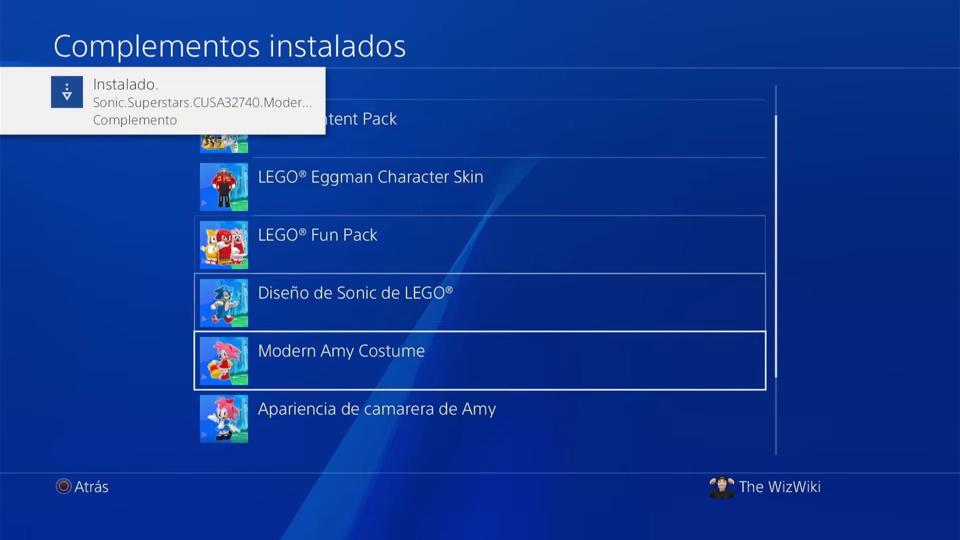
pyautogui.press('Down')
pyautogui.press('Down')
pyautogui.press('Up')
pyautogui.press('Up')
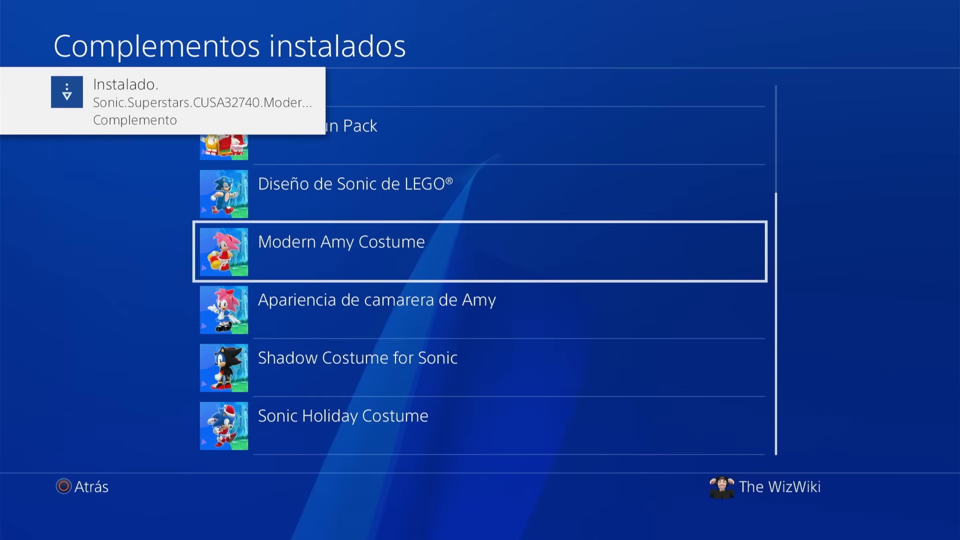
pyautogui.press('Down')
pyautogui.press('Down')
pyautogui.press('Down')
pyautogui.press('Up')
pyautogui.press('Up')
pyautogui.press('Up')
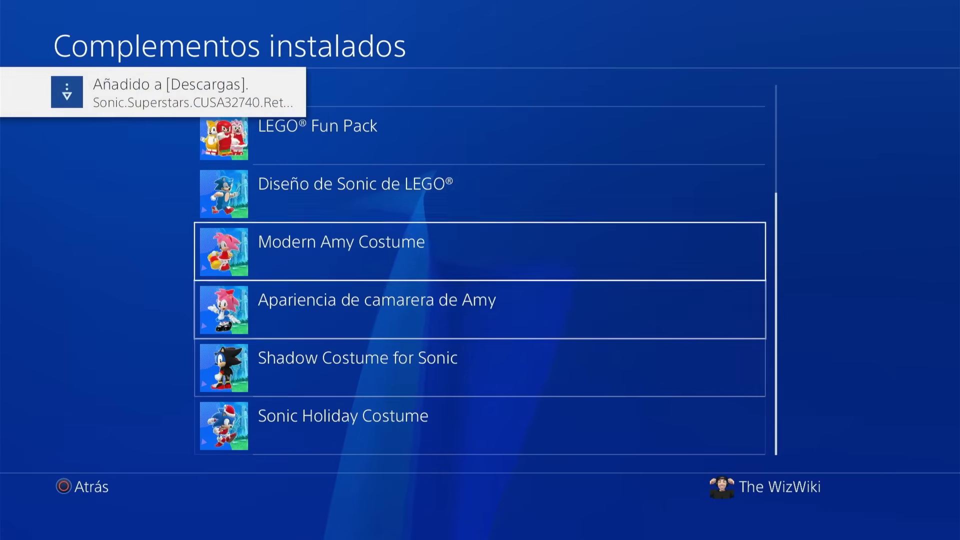
pyautogui.press('Up')
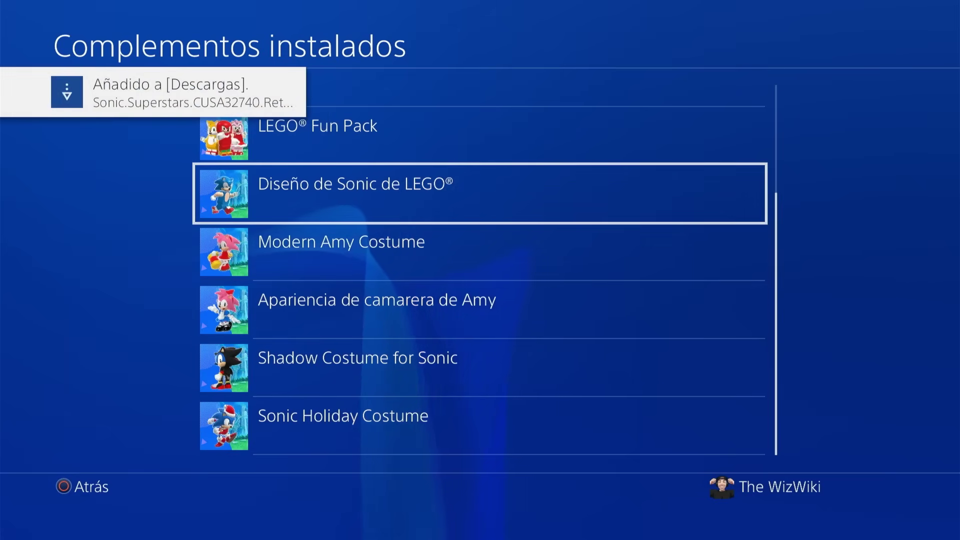
pyautogui.press('Escape')
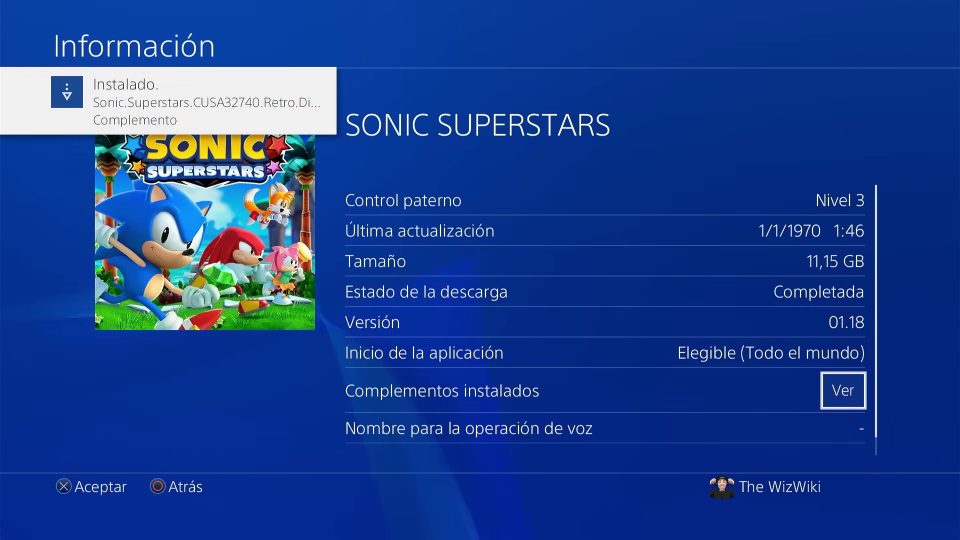
pyautogui.press('Escape')
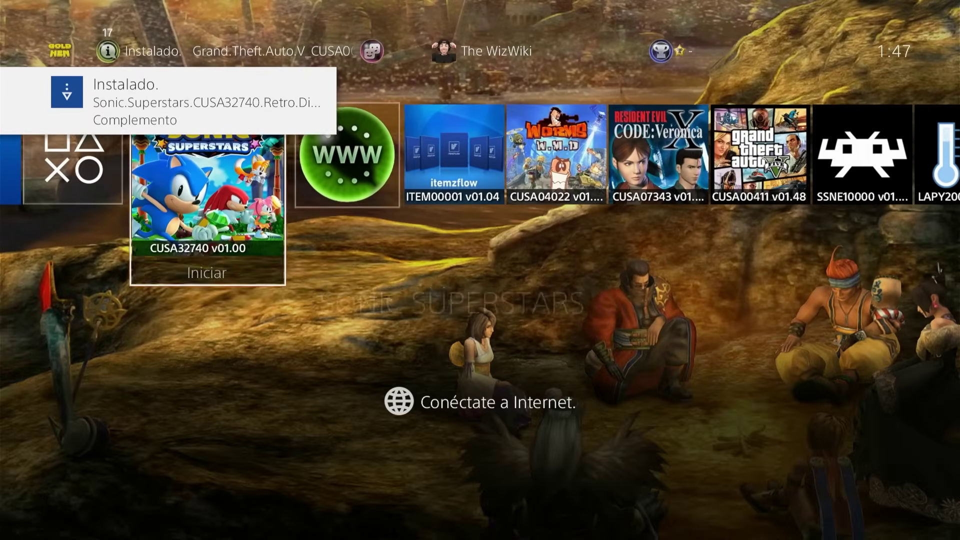
# Enable Show Cheat Menu on Game Options in GoldHEN's Cheat Settings
pyautogui.press('Up')
pyautogui.press('Down')
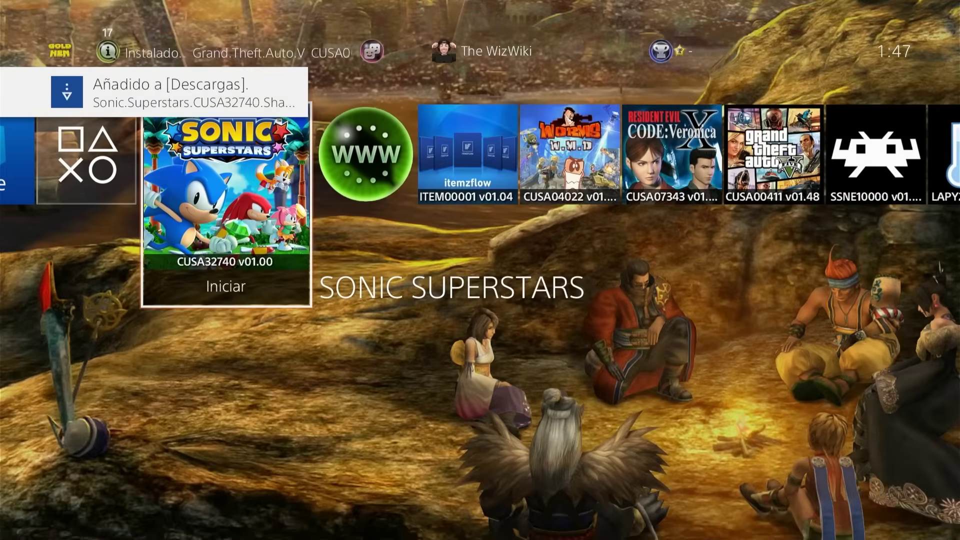
pyautogui.press('Up')
pyautogui.press('Return')
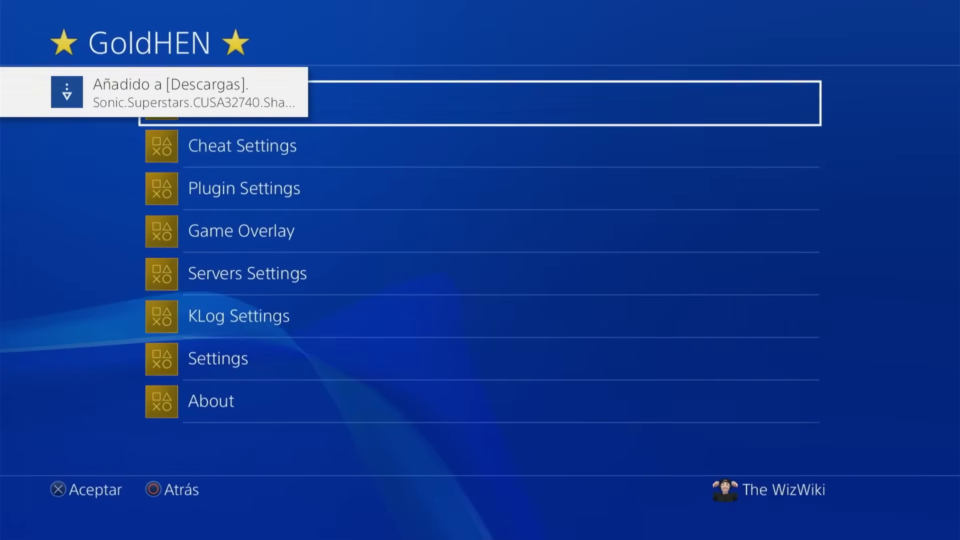
pyautogui.press('Down')
pyautogui.press('Return')
pyautogui.press('Down')
pyautogui.press('Down')
pyautogui.press('Return')
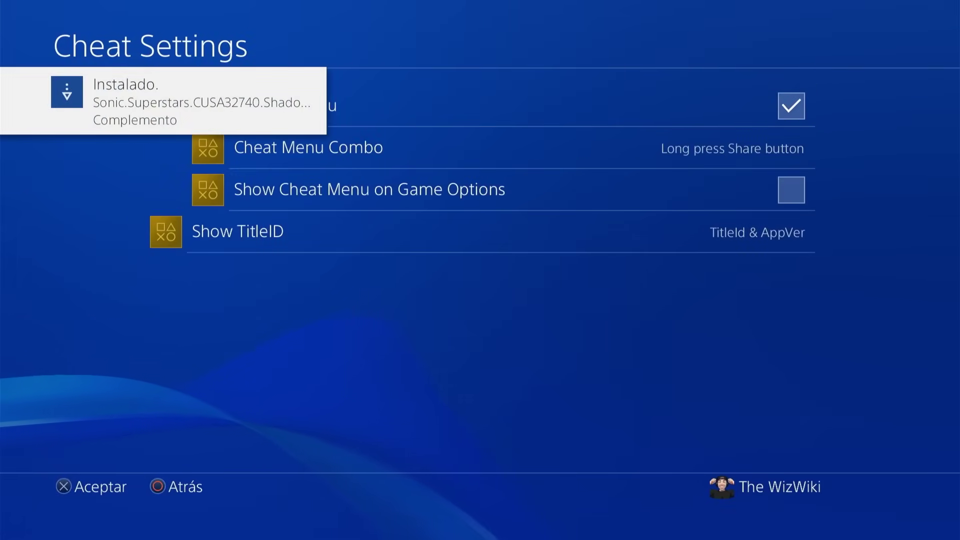
pyautogui.press('Return')
# Set the Show TitleID option to Off in the Cheat Settings
pyautogui.press('Down')
pyautogui.press('Return')
pyautogui.press('Up')
pyautogui.press('Up')
pyautogui.press('Up')
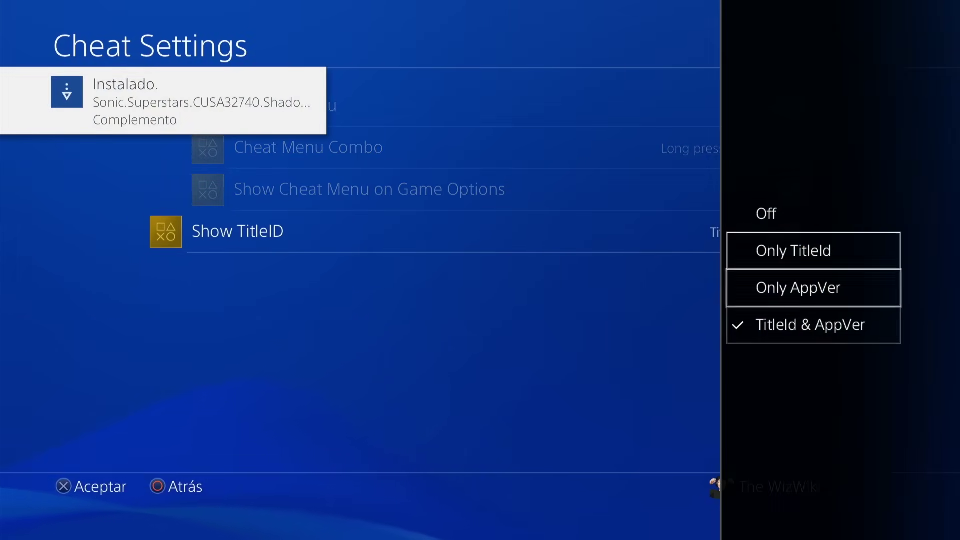
pyautogui.press('Return')
# Set Show TitleID to TitleId & AppVer and return to the home screen to refresh the game's version label
pyautogui.press('Up')
pyautogui.press('Down')
pyautogui.press('Return')
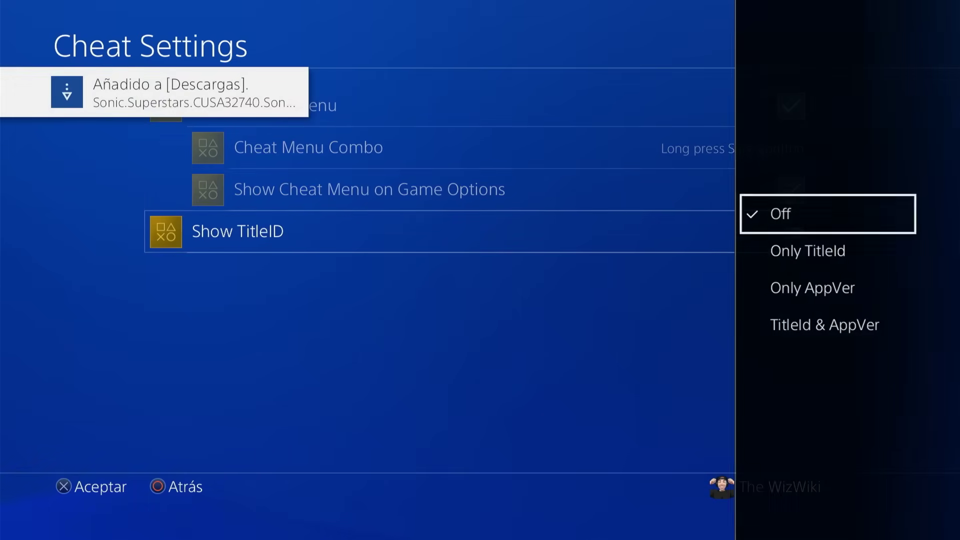
pyautogui.press('Down')
pyautogui.press('Down')
pyautogui.press('Down')
pyautogui.press('Return')
pyautogui.press('Escape')
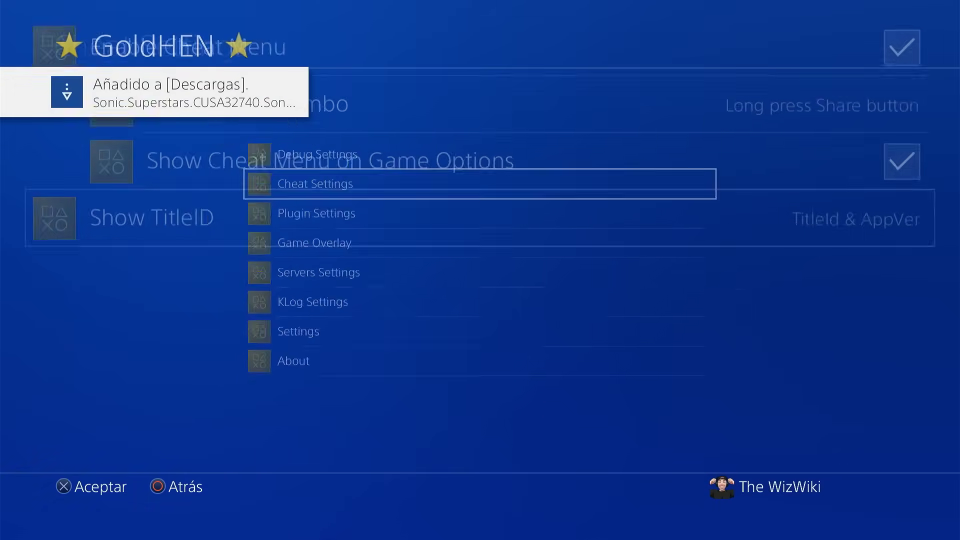
pyautogui.press('Escape')
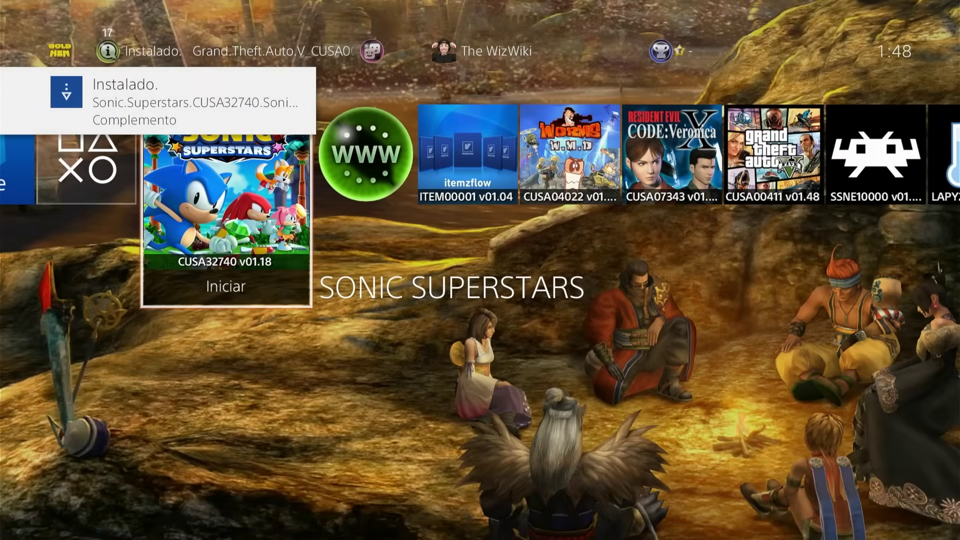